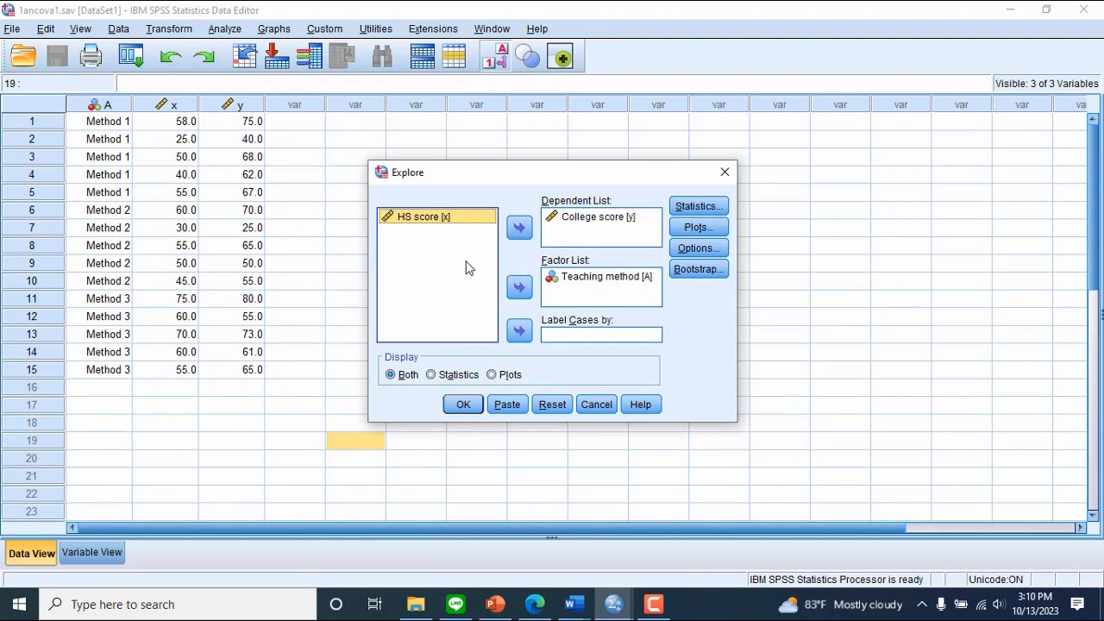
- Run the Explore analysis of College score by Teaching method with normality plots and tests, without boxplots
left_click(699, 228)
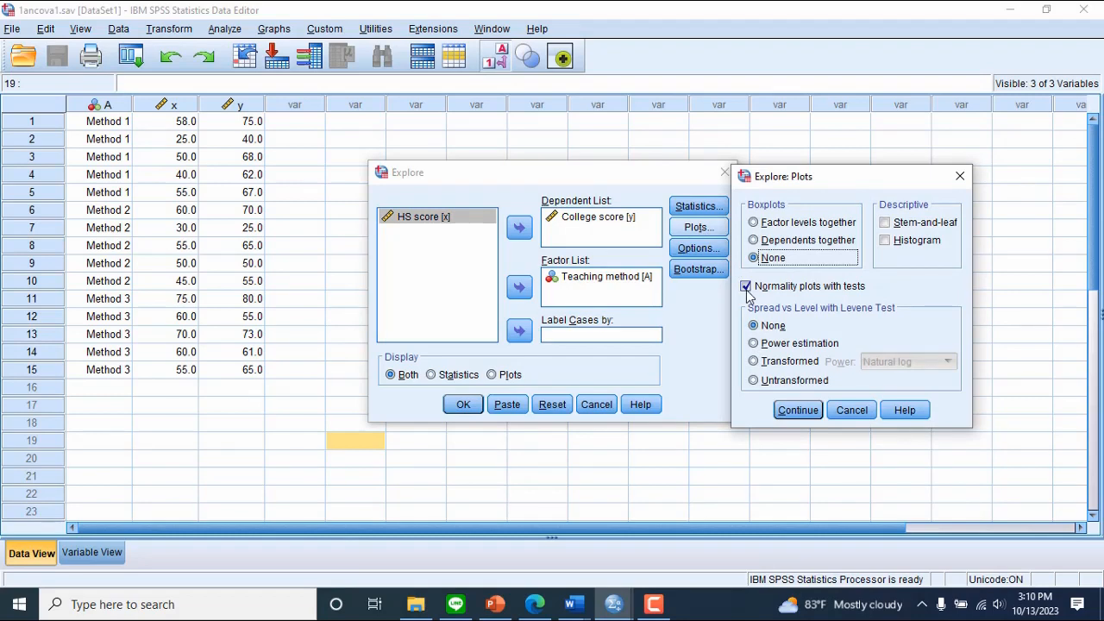
left_click(785, 414)
left_click(462, 405)
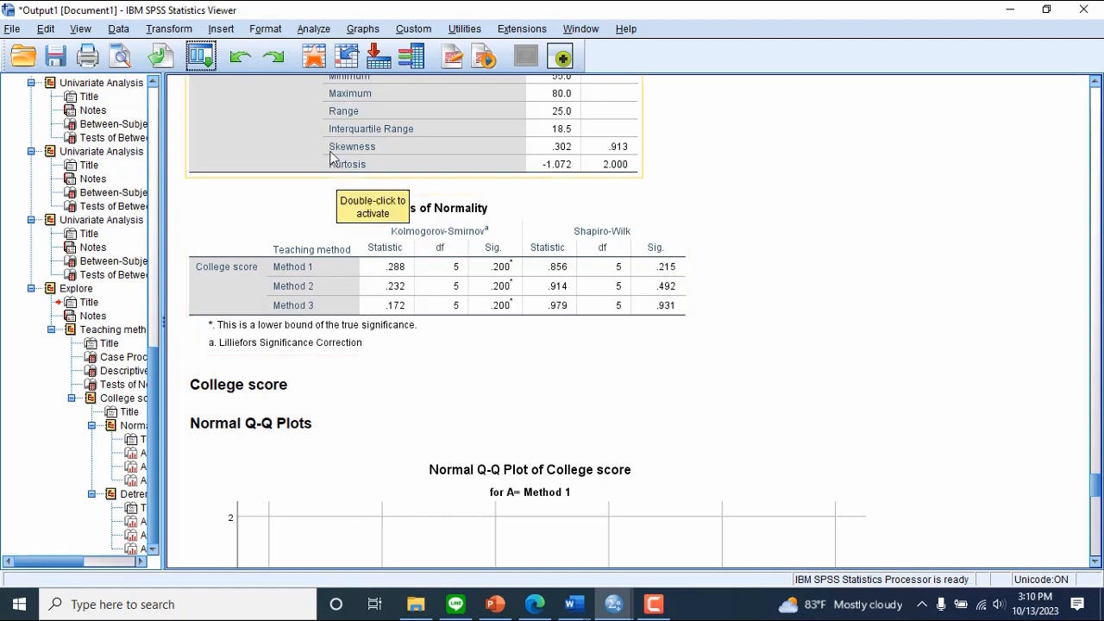
- Run a two-tailed Pearson bivariate correlation between HS score and College score with significant correlations flagged
left_click(311, 29)
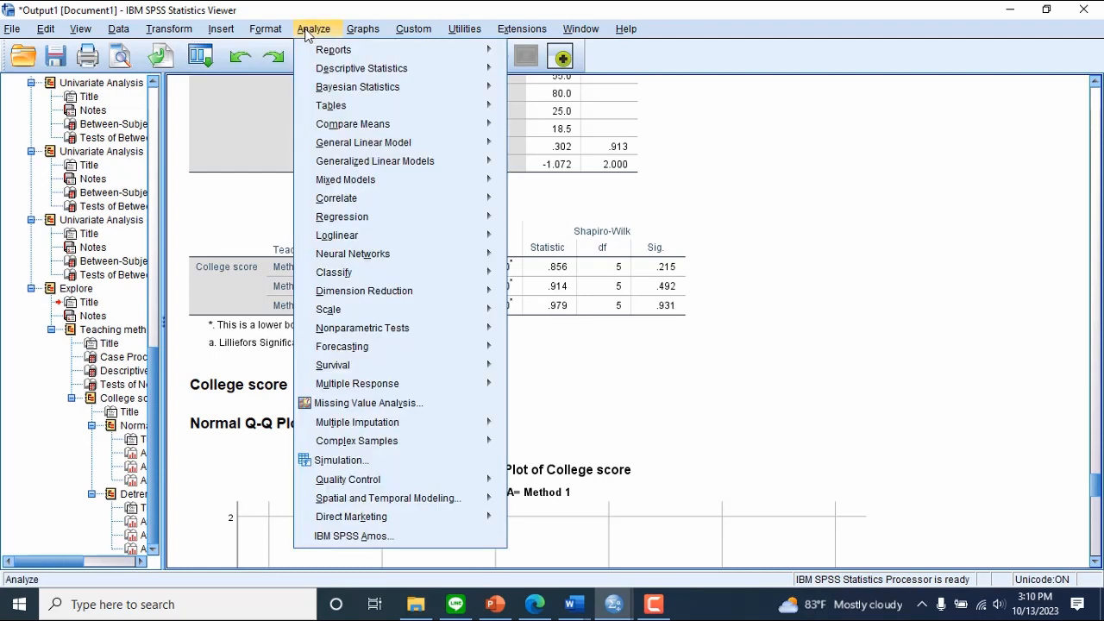
mouse_move(323, 47)
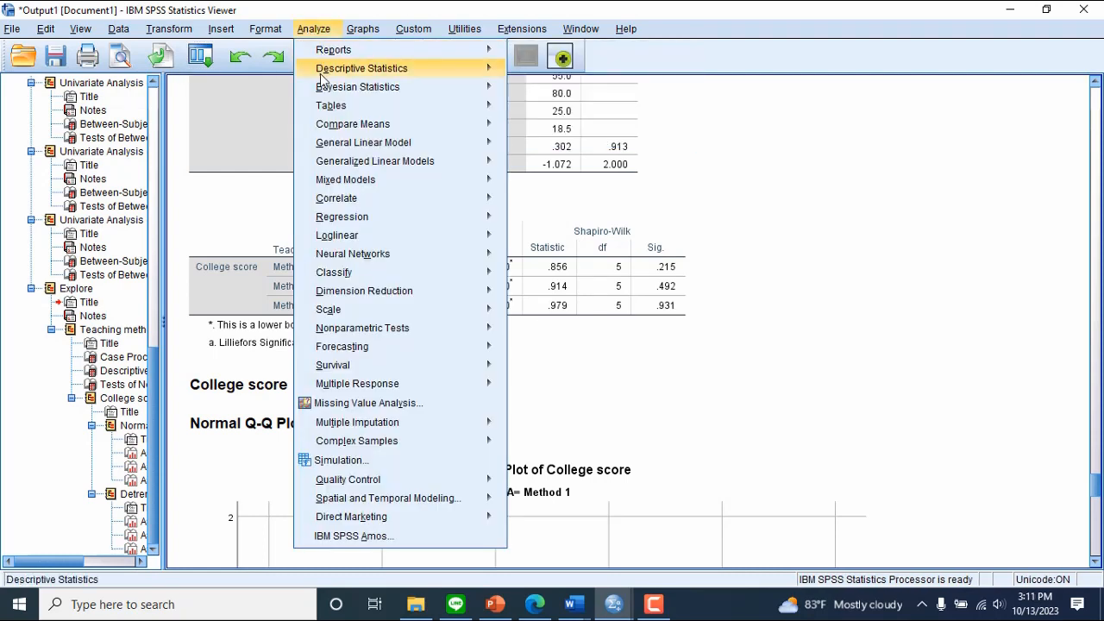
mouse_move(323, 93)
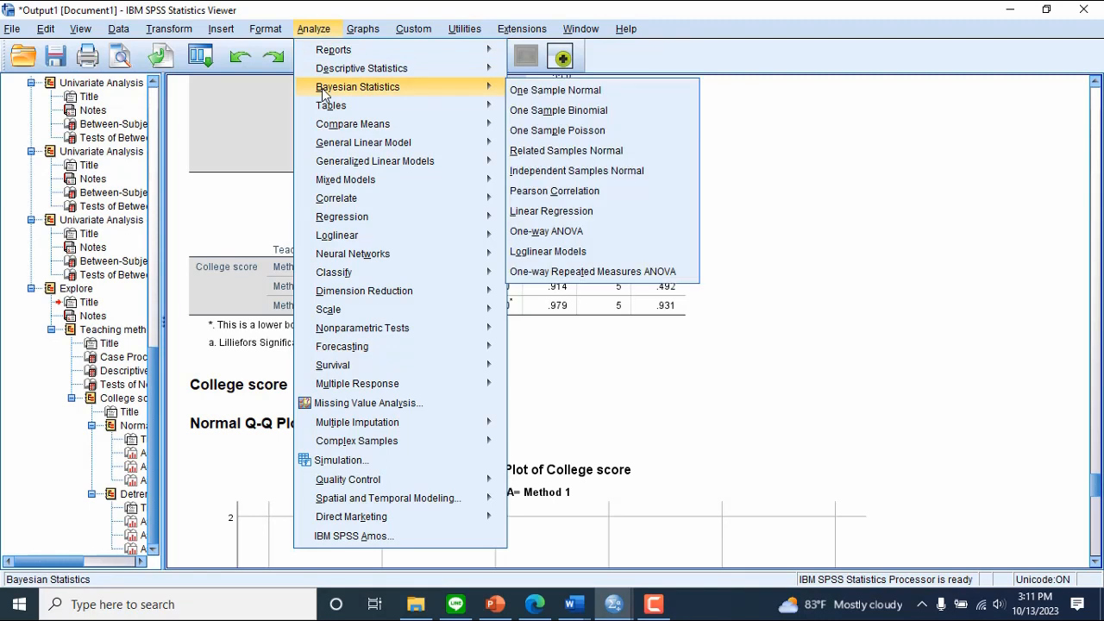
left_click(328, 32)
left_click(326, 31)
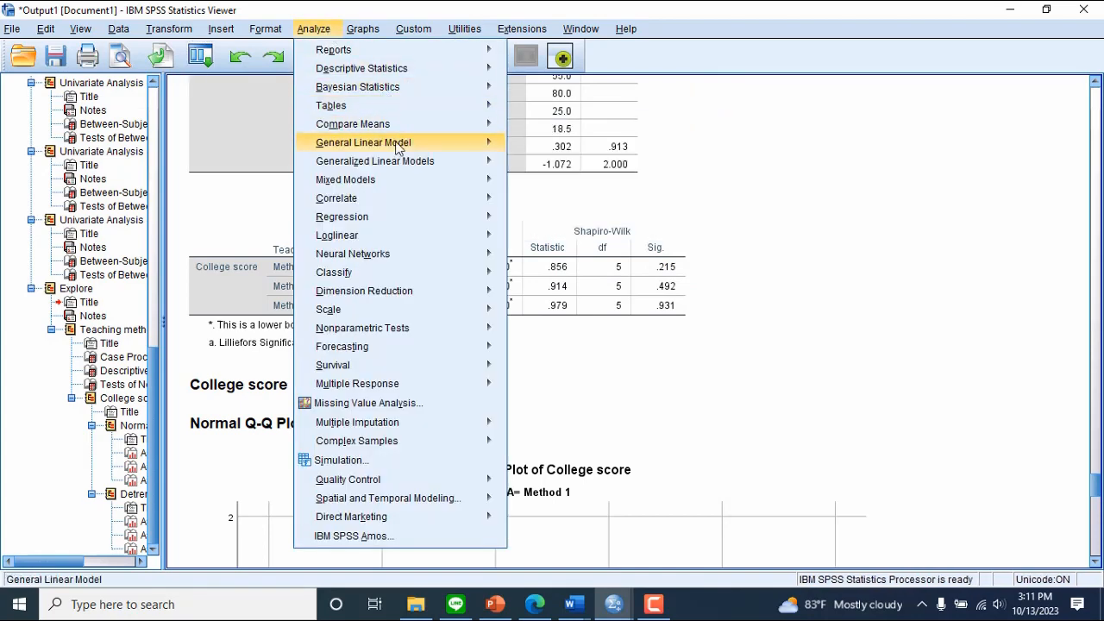
mouse_move(458, 204)
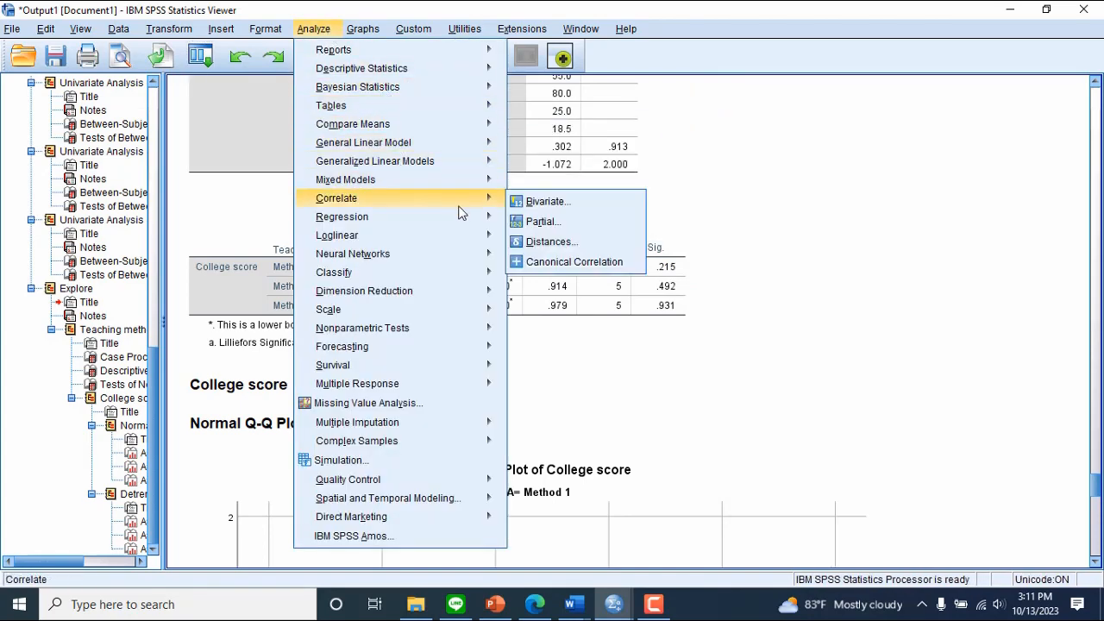
left_click(530, 206)
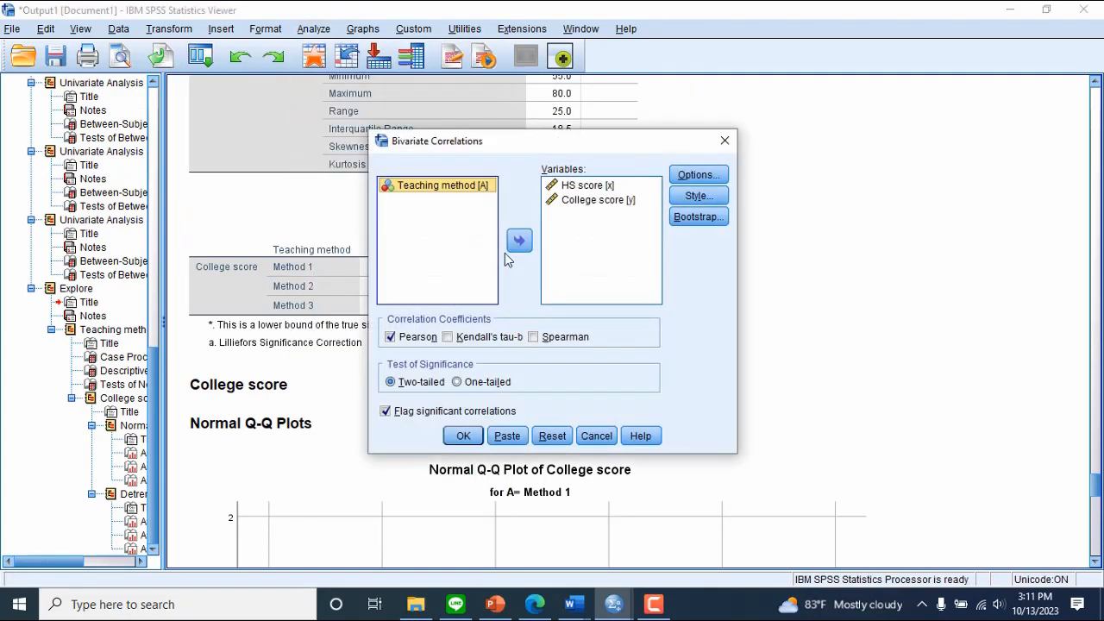
left_click(581, 187)
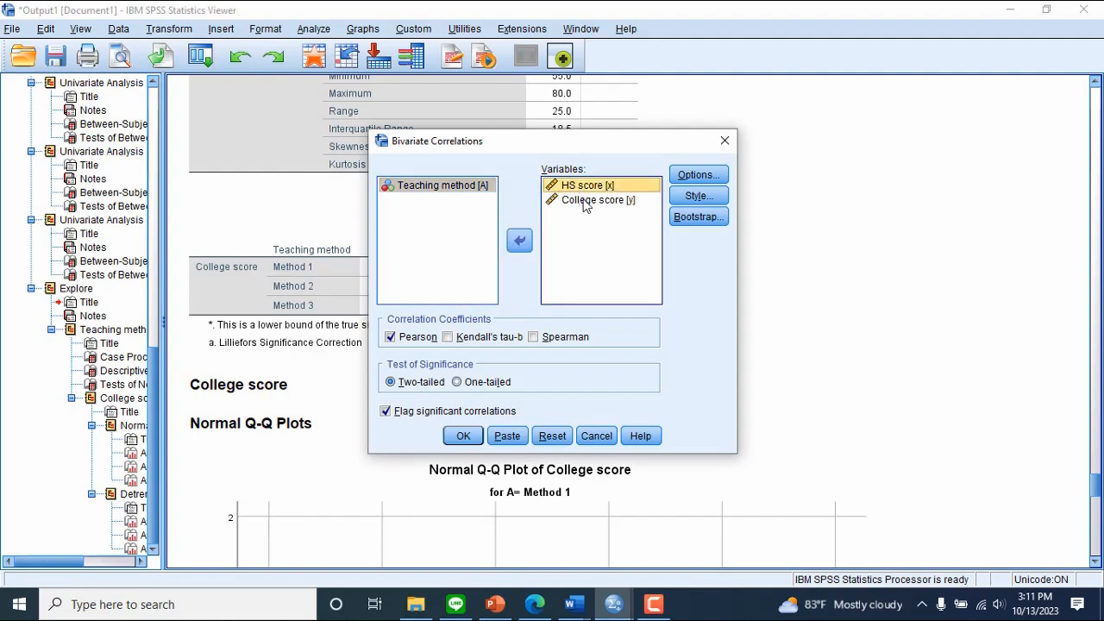
left_click(590, 201)
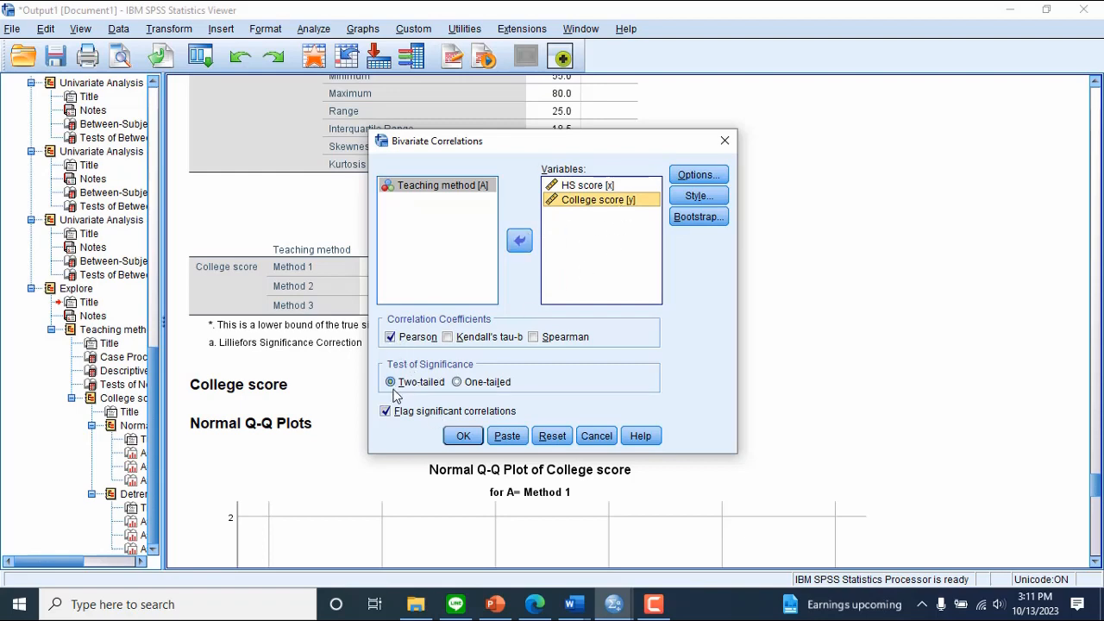
left_click(461, 438)
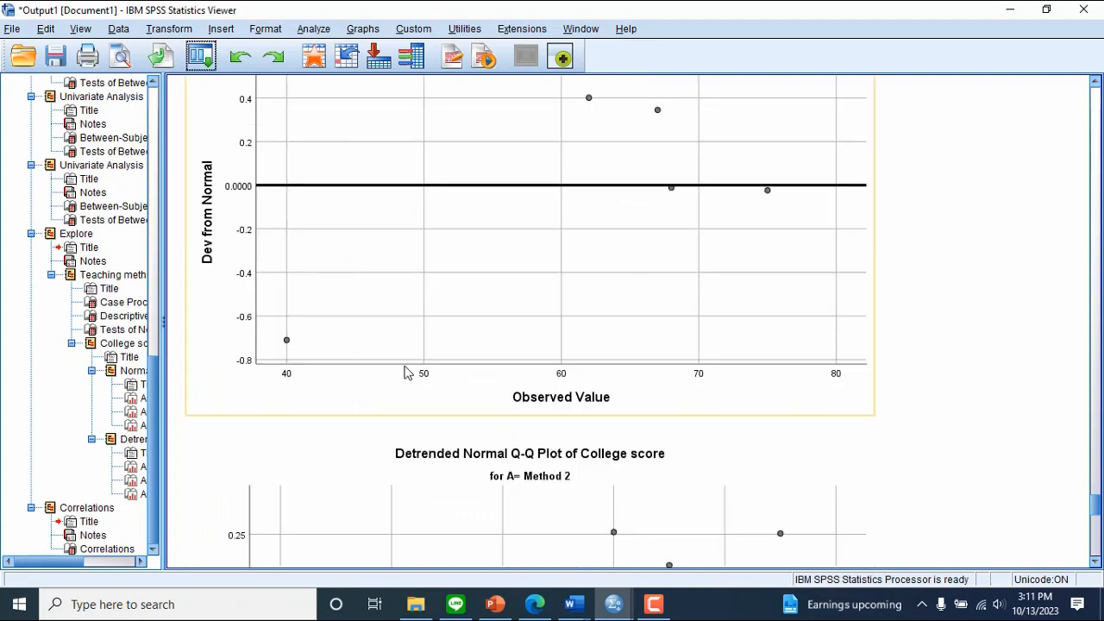
left_click(316, 396)
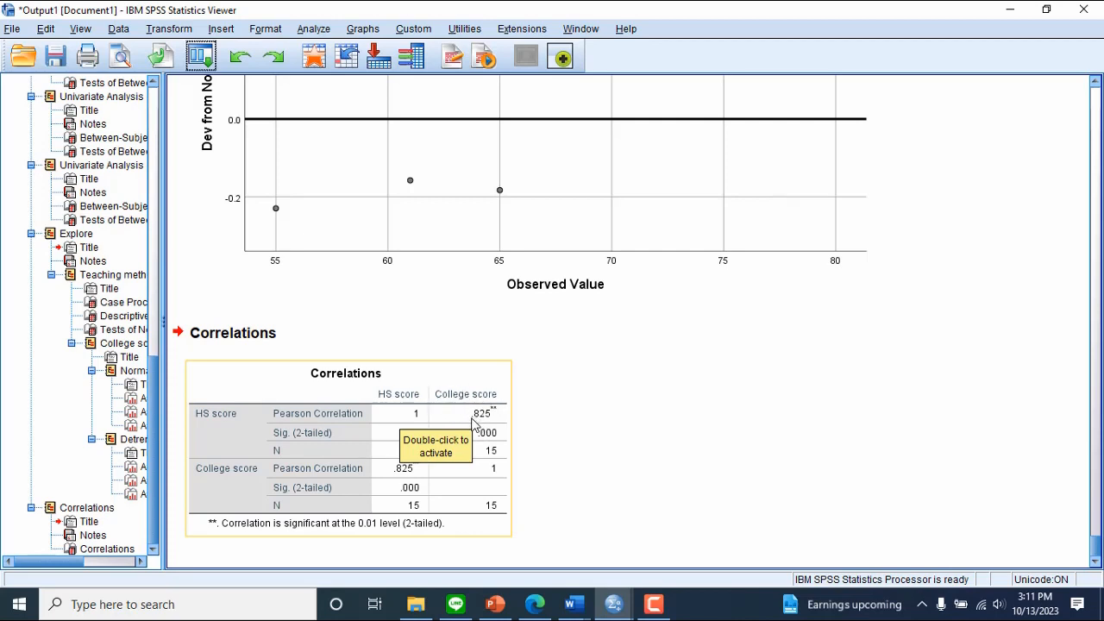
left_click(313, 276)
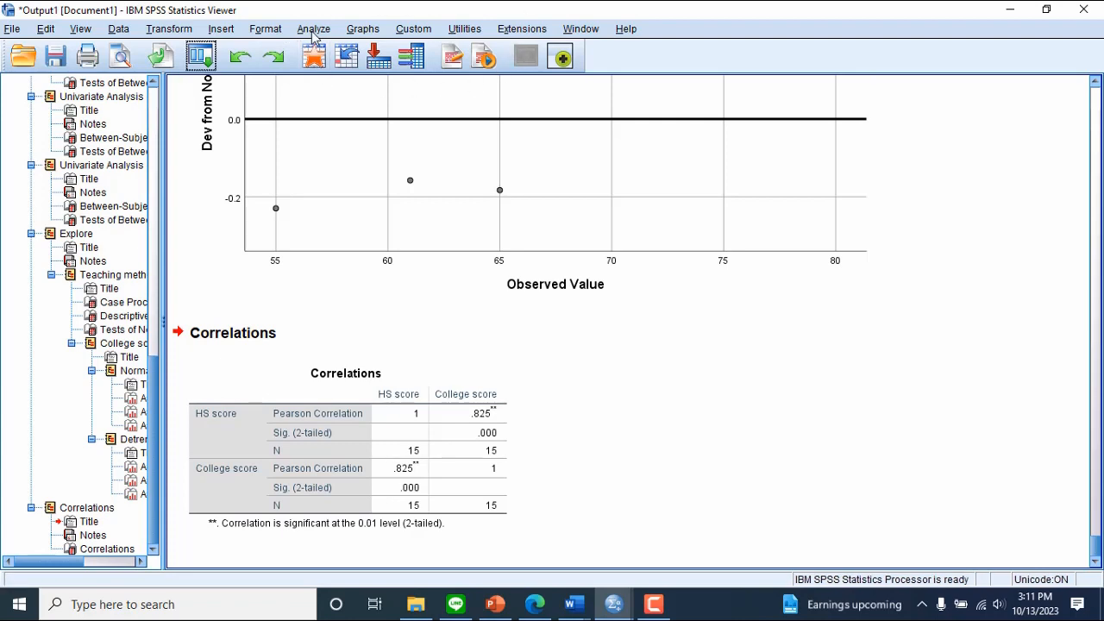
- Start a univariate general linear model of College score and add Teaching method (A) and HS score (x) as built model terms
left_click(313, 31)
mouse_move(399, 150)
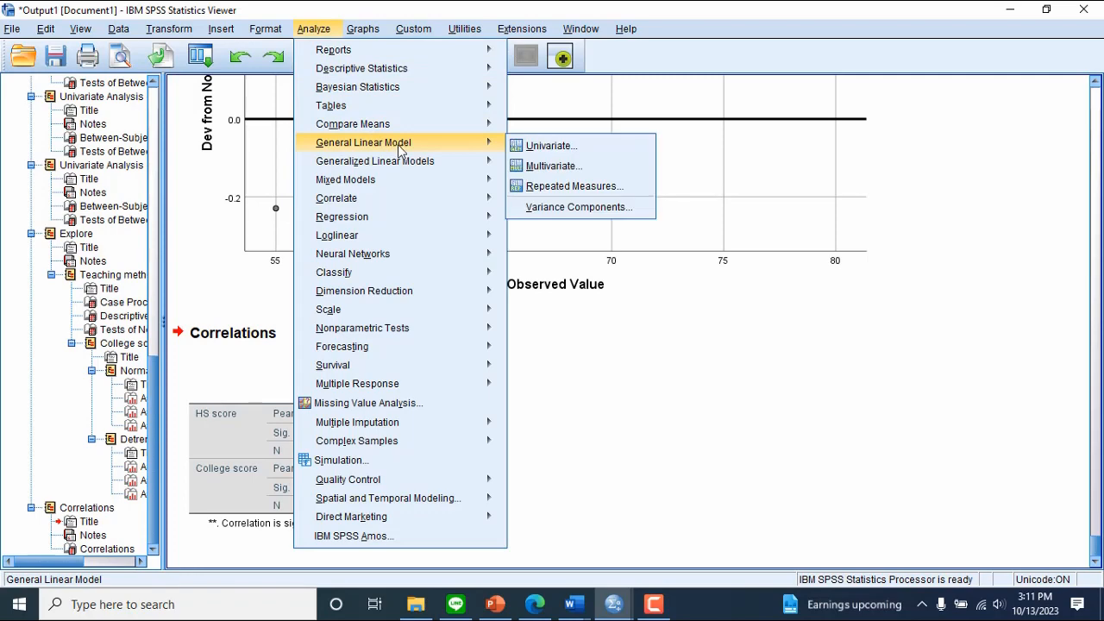
left_click(529, 152)
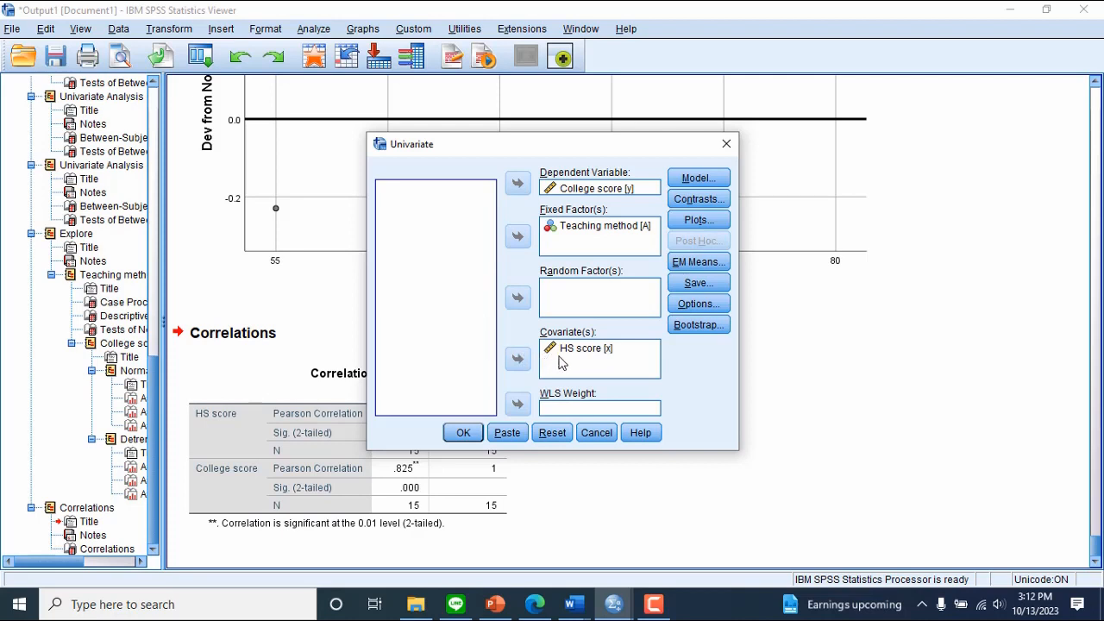
left_click(698, 178)
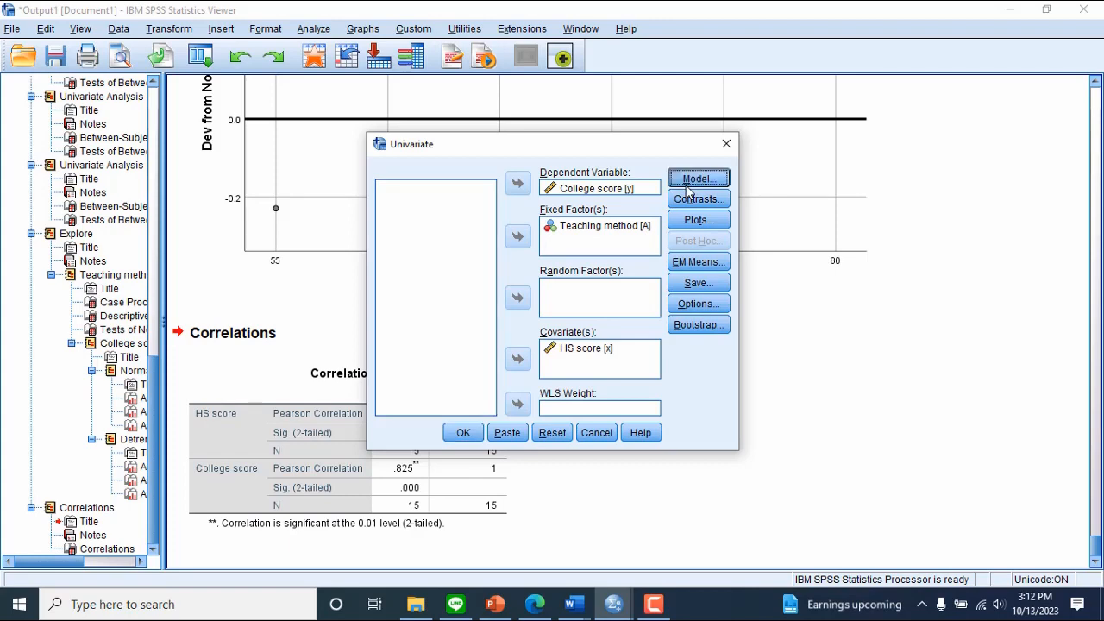
left_click(361, 205)
left_click(349, 190)
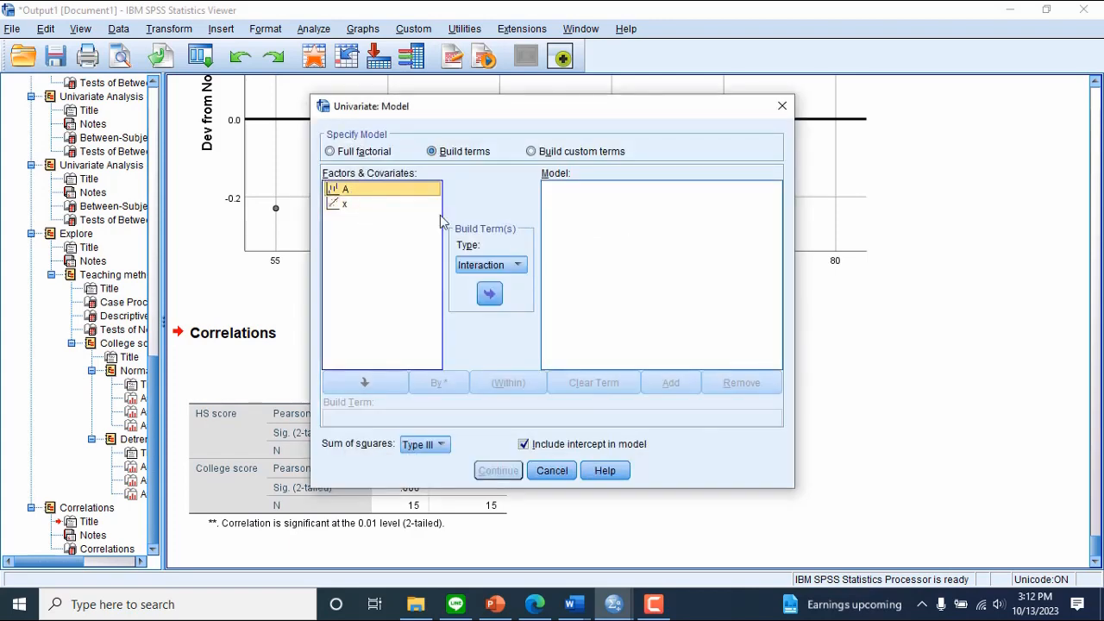
left_click(489, 295)
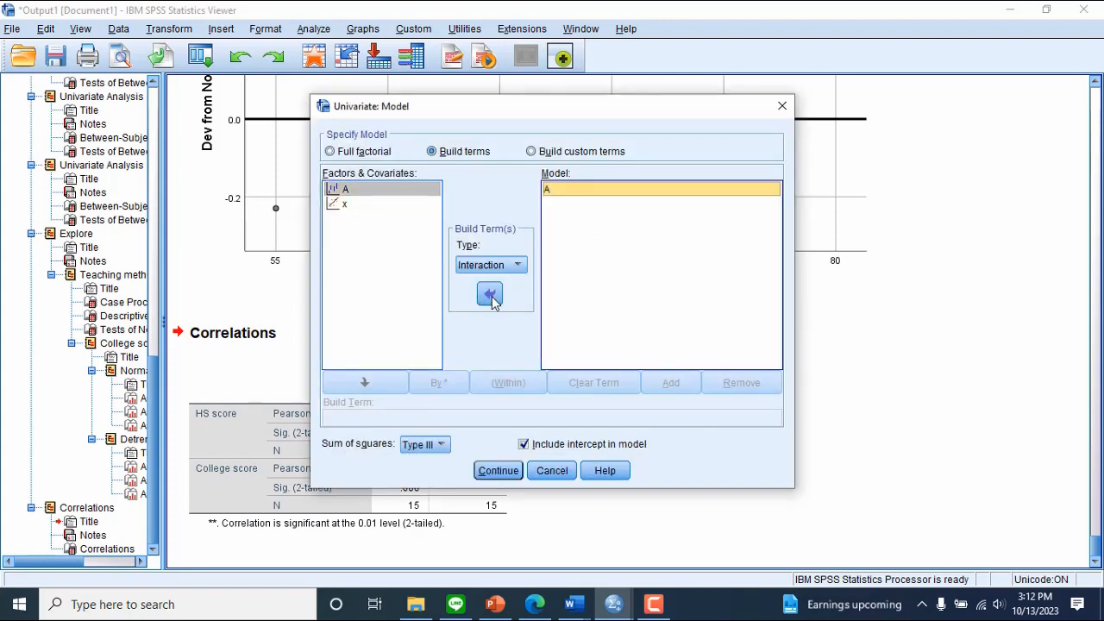
left_click(340, 207)
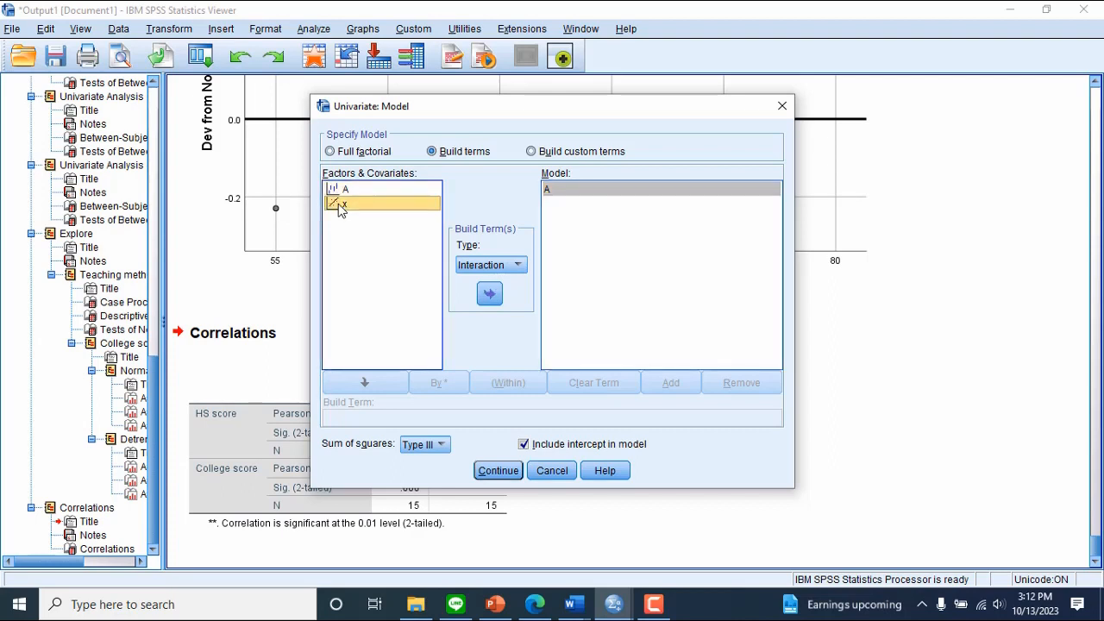
left_click(490, 295)
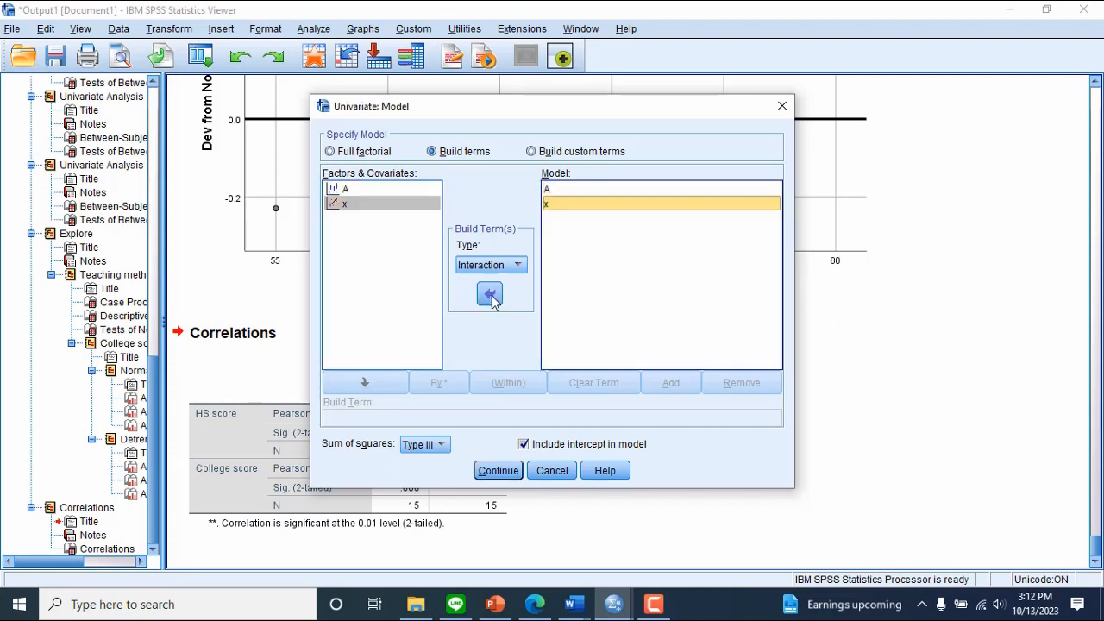
- Add the A*x interaction term to the model and run the univariate analysis
left_click(344, 190, "ctrl")
left_click(490, 293)
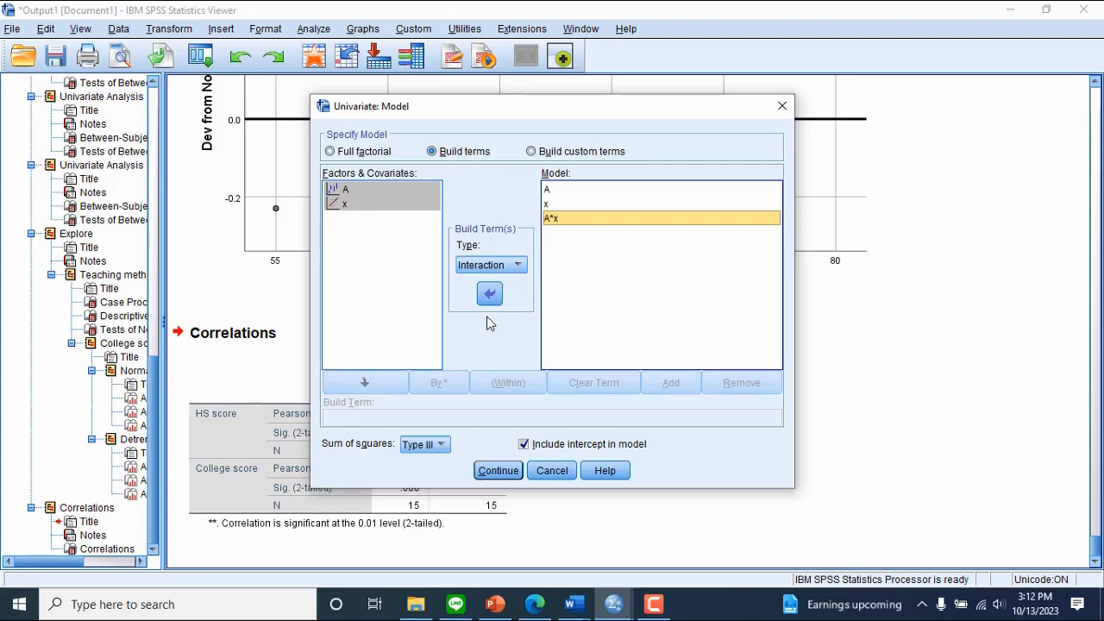
left_click(499, 470)
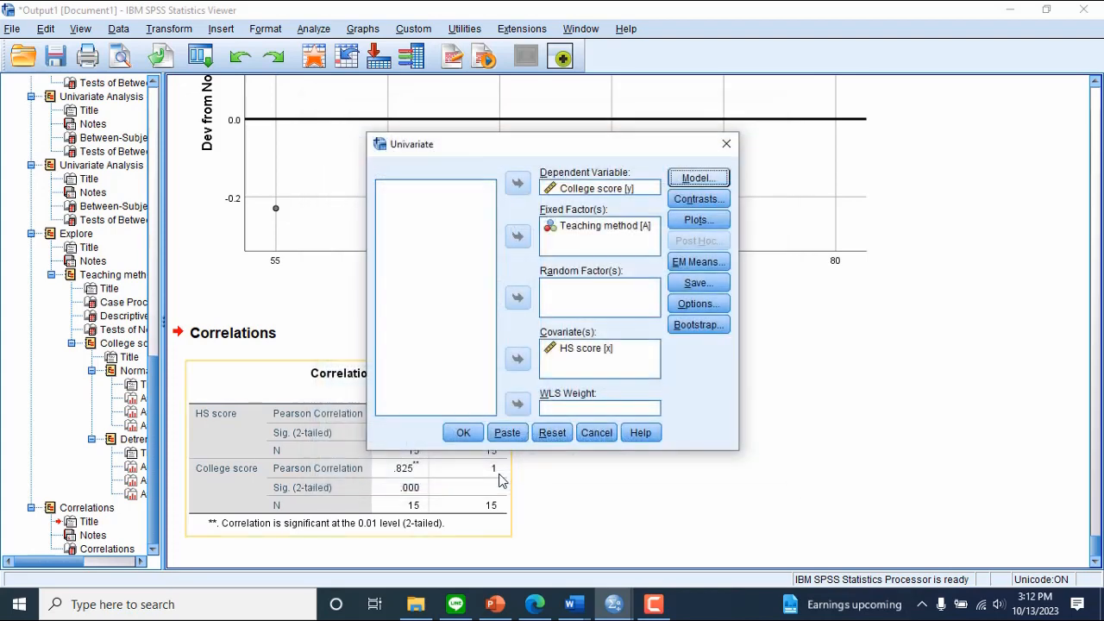
left_click(463, 433)
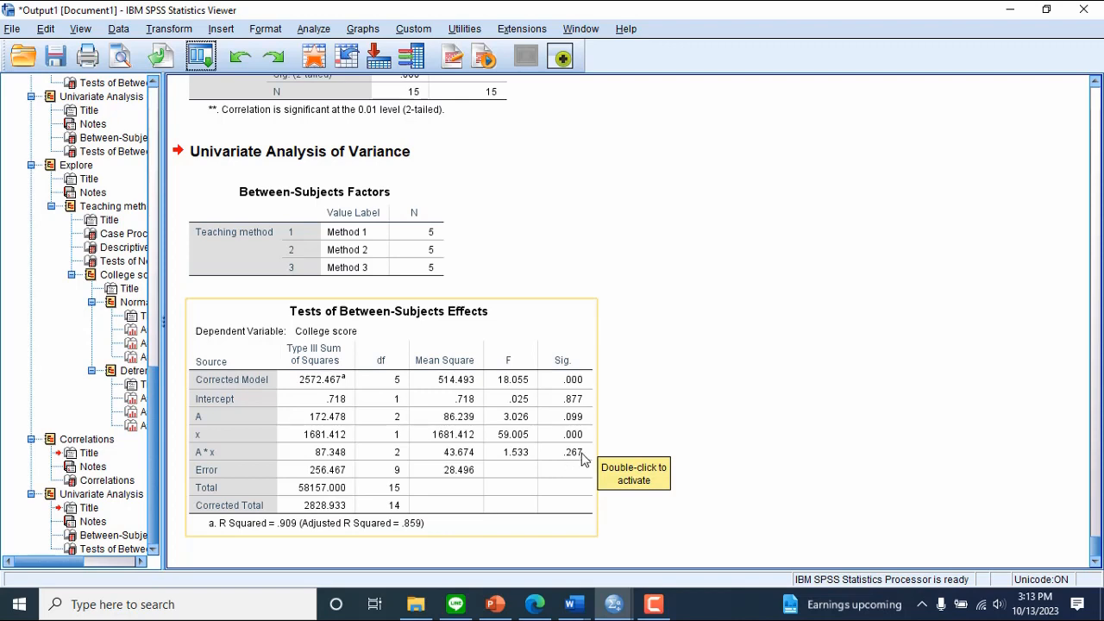
- Reopen the univariate model specification, remove the A*x term and set the model to full factorial
left_click(310, 29)
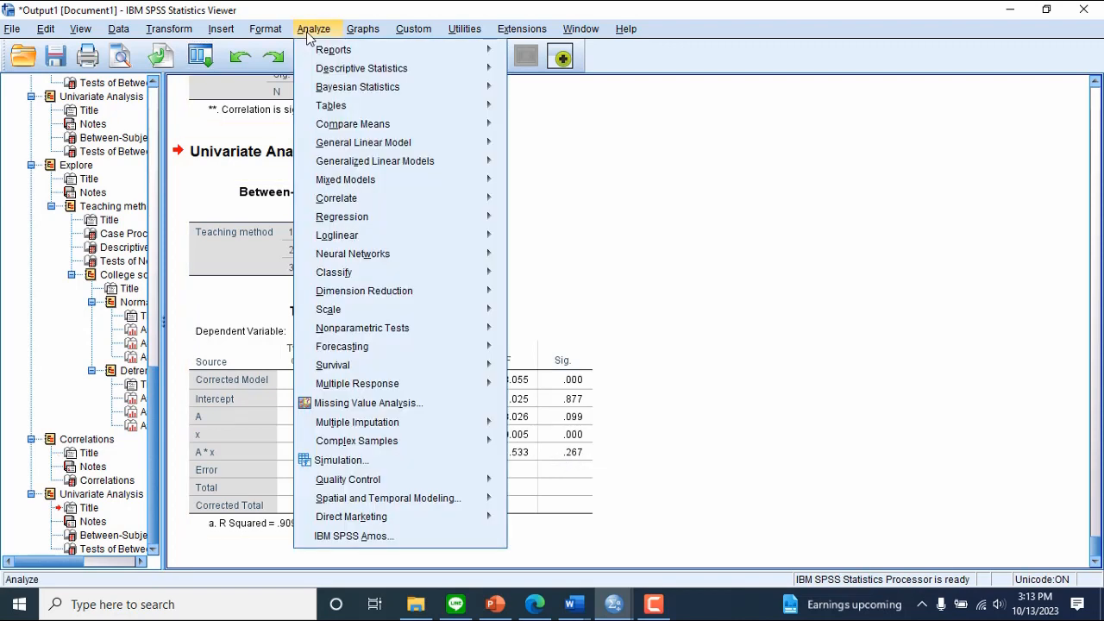
mouse_move(360, 144)
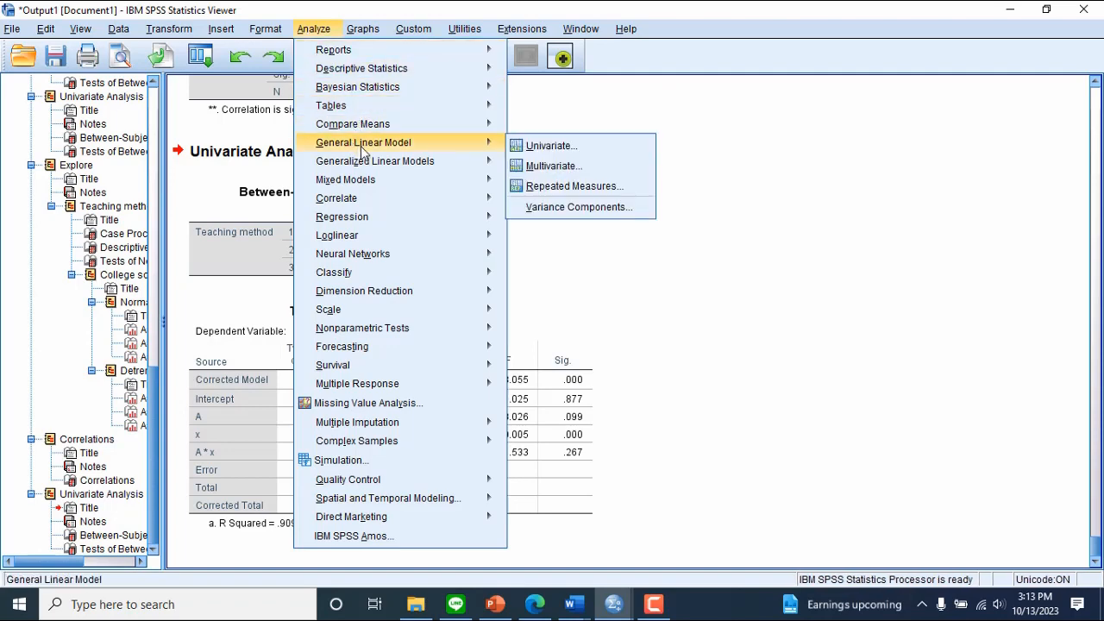
left_click(522, 148)
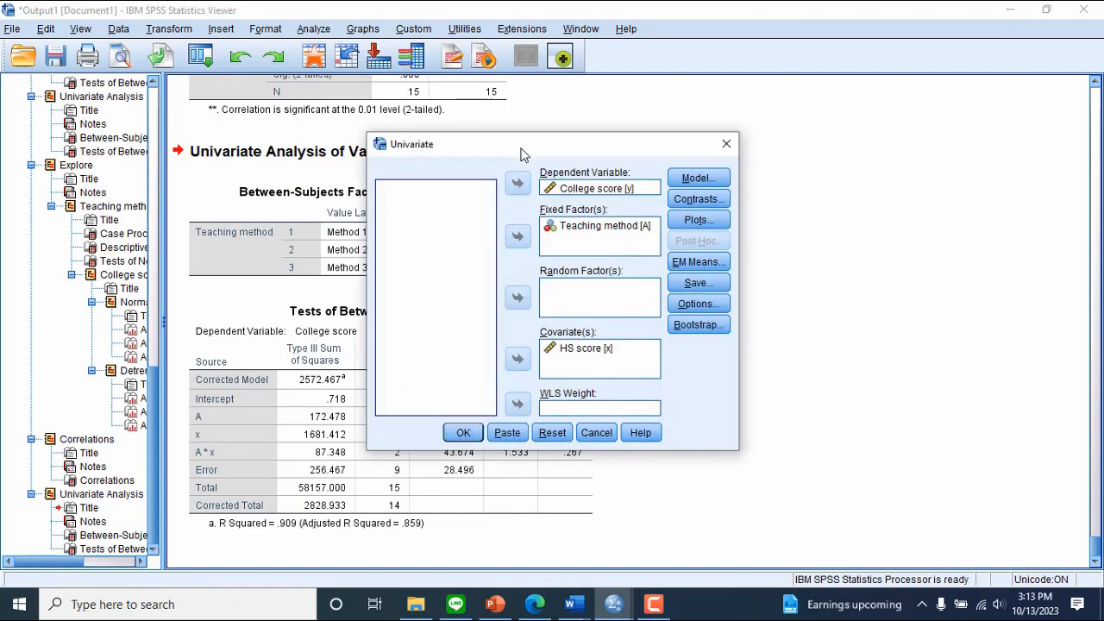
left_click(693, 181)
left_click(552, 220)
left_click(489, 293)
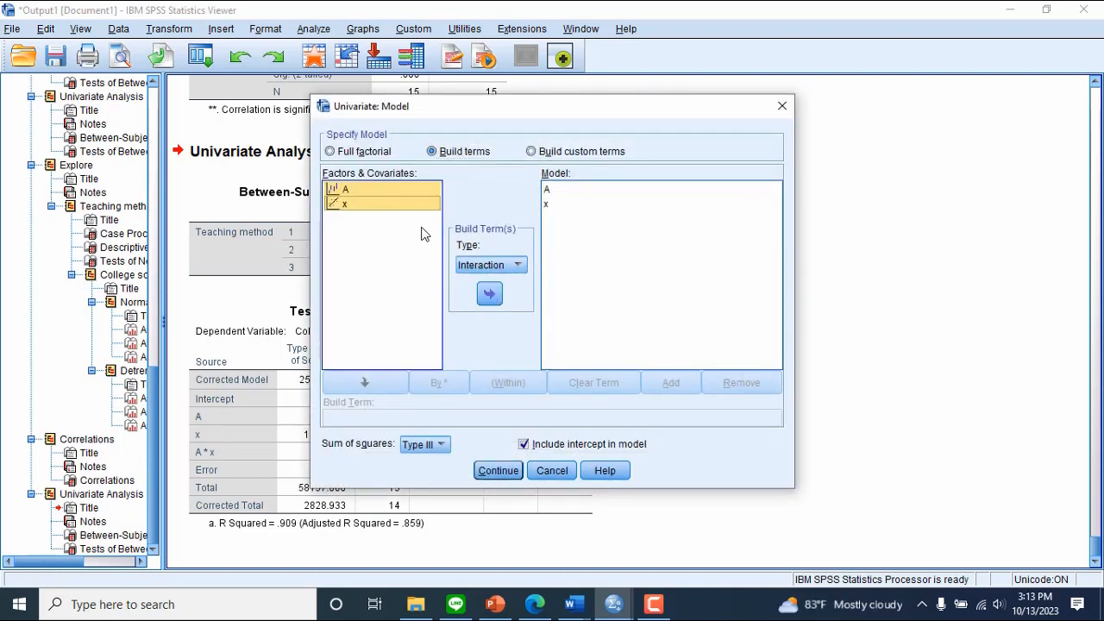
left_click(331, 150)
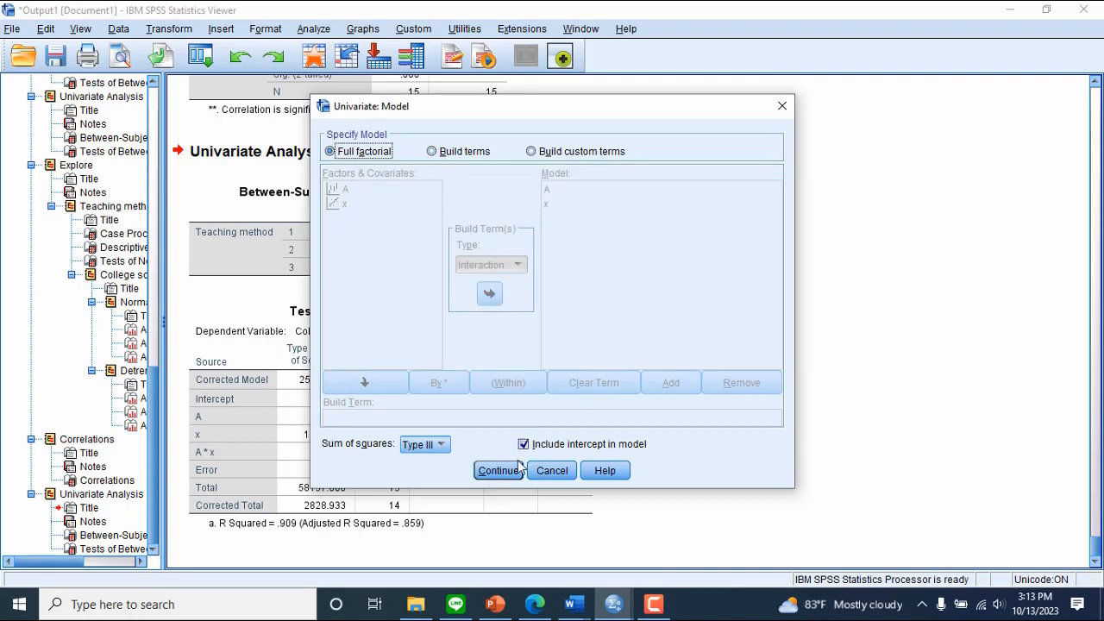
left_click(498, 470)
- Request estimated marginal means for factor A, comparing main effects with the Bonferroni confidence interval adjustment
left_click(699, 284)
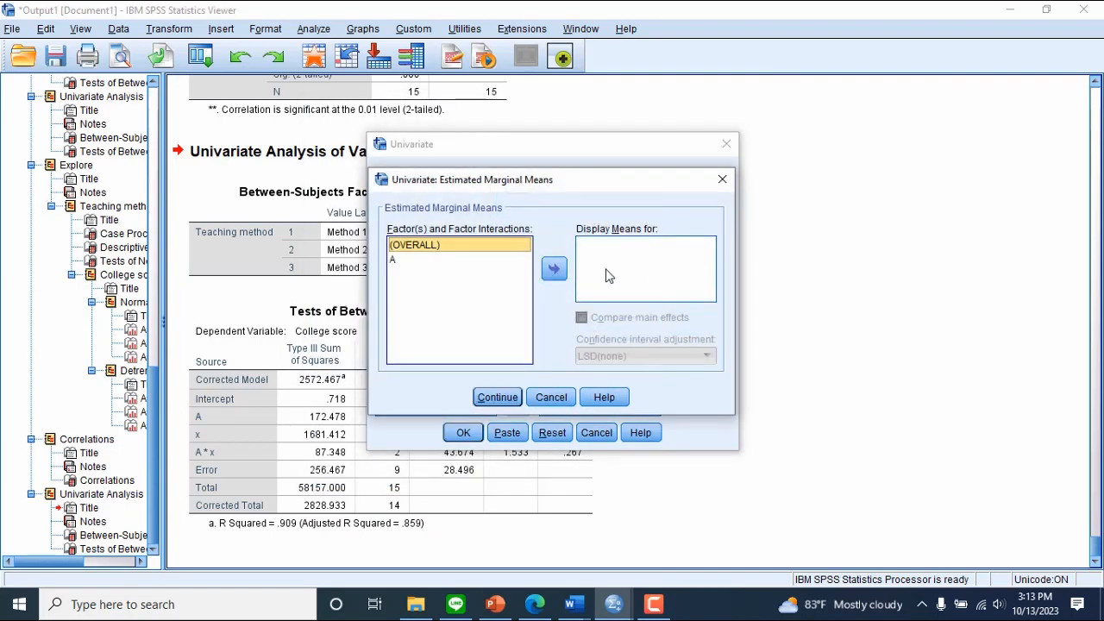
left_click(392, 259)
left_click(554, 269)
left_click(582, 318)
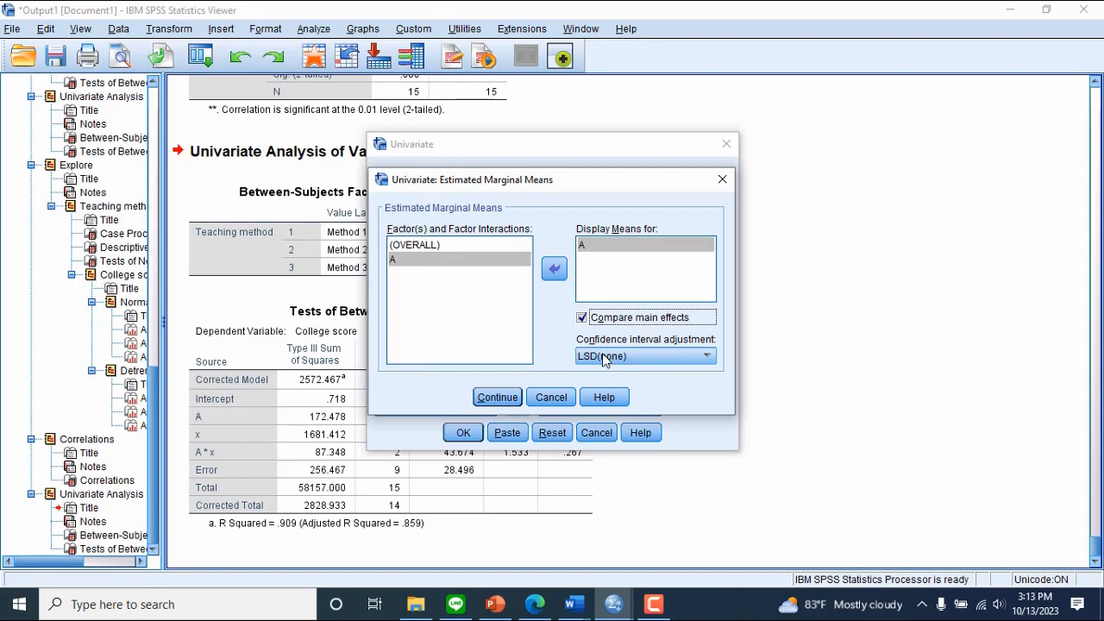
left_click(604, 356)
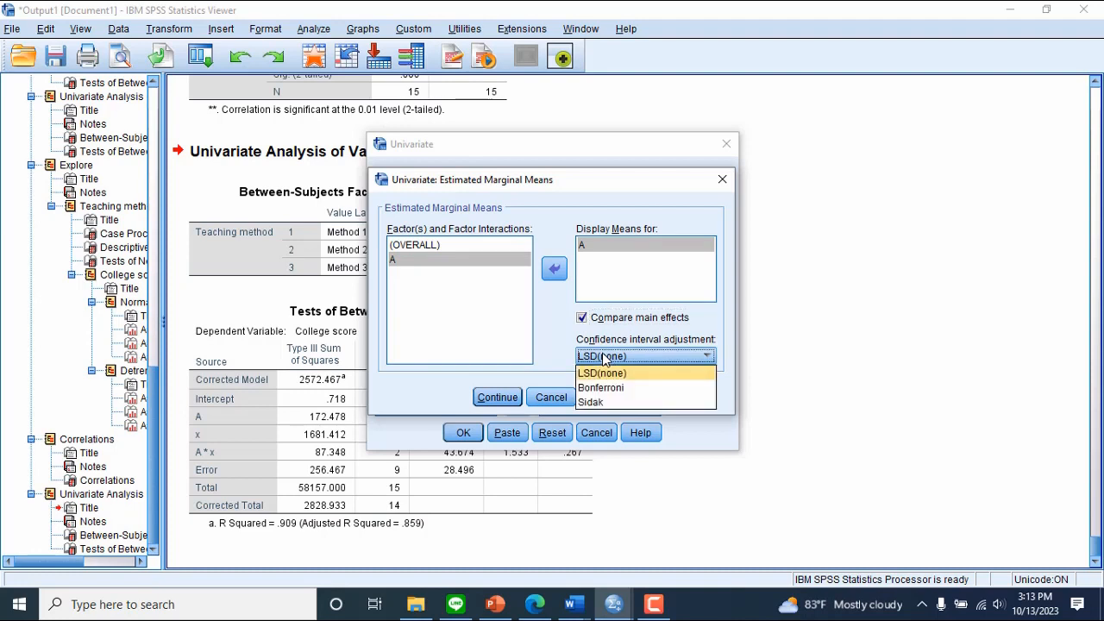
left_click(606, 384)
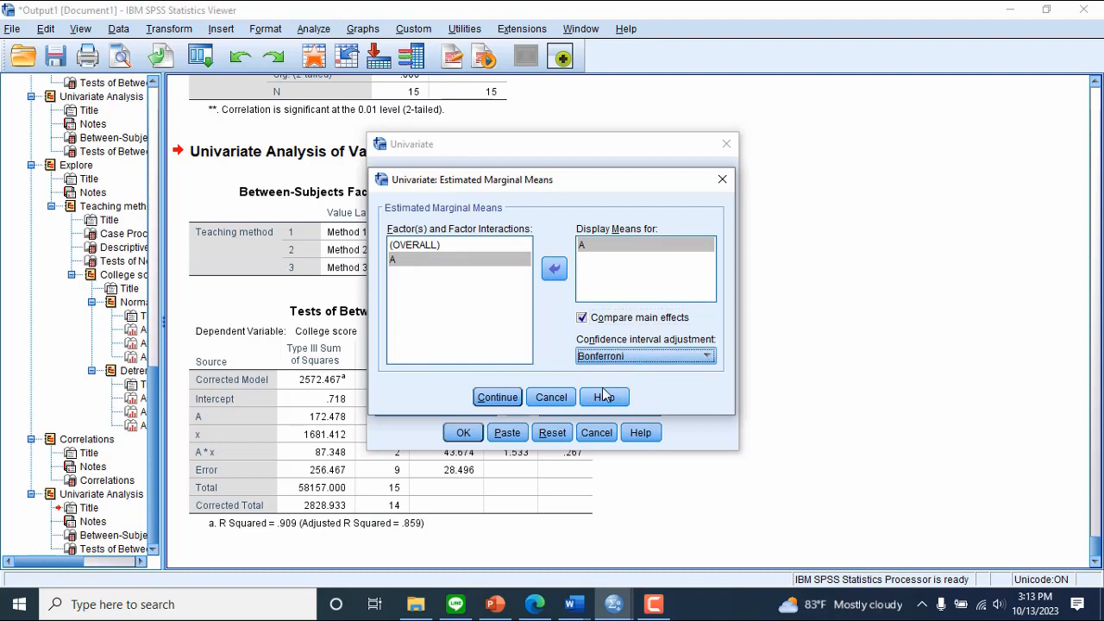
left_click(502, 399)
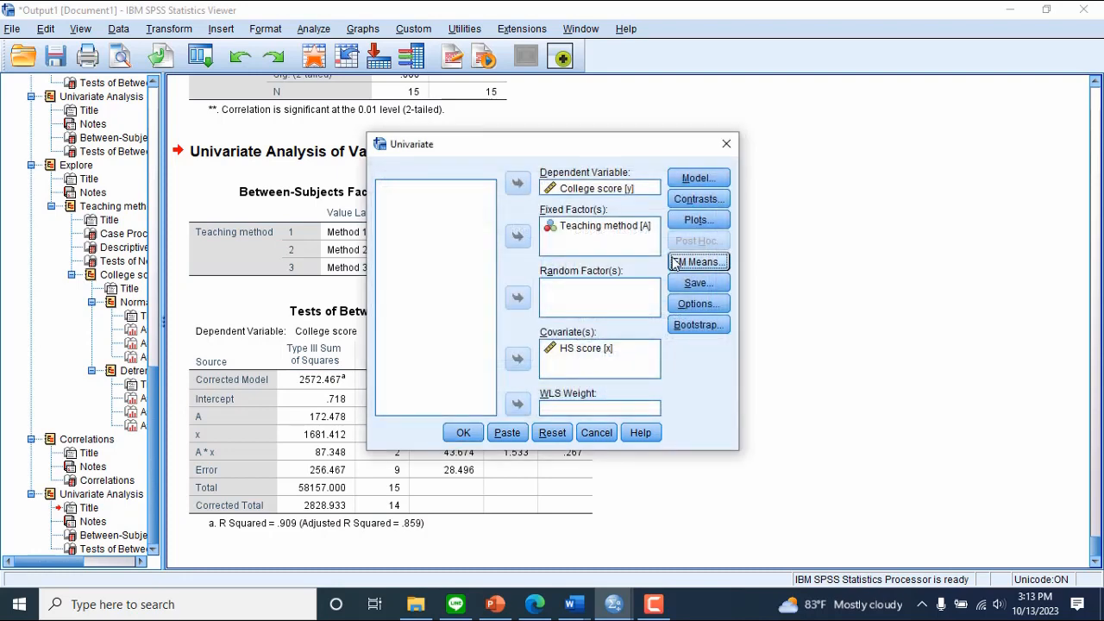
- Add a line profile plot with factor A on the horizontal axis and standard error bars with a multiplier of 2
left_click(694, 220)
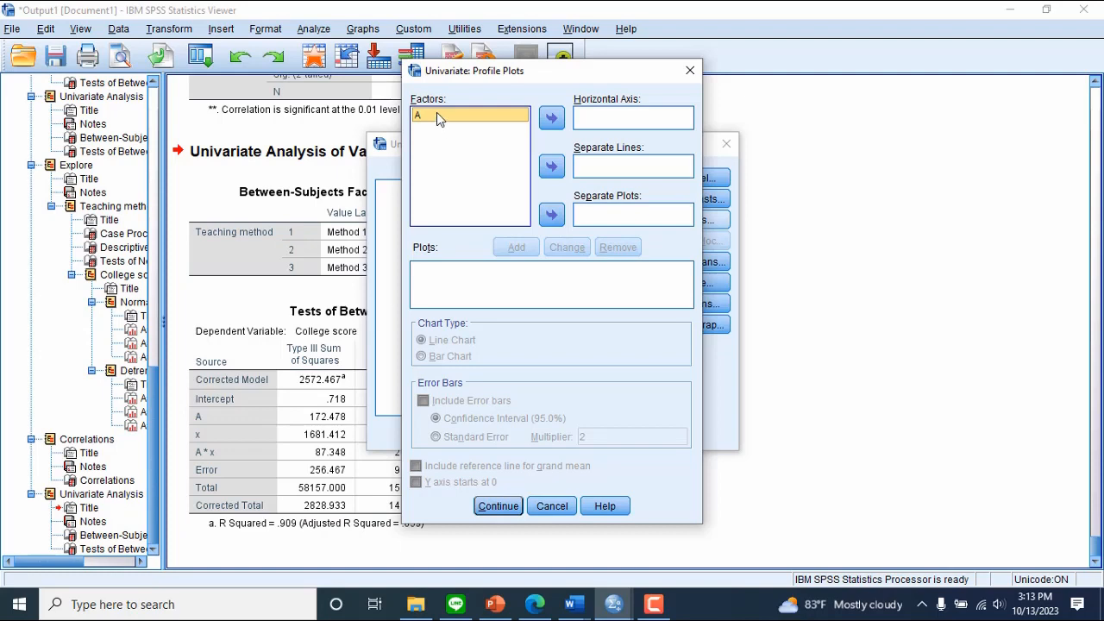
left_click(551, 118)
left_click(516, 248)
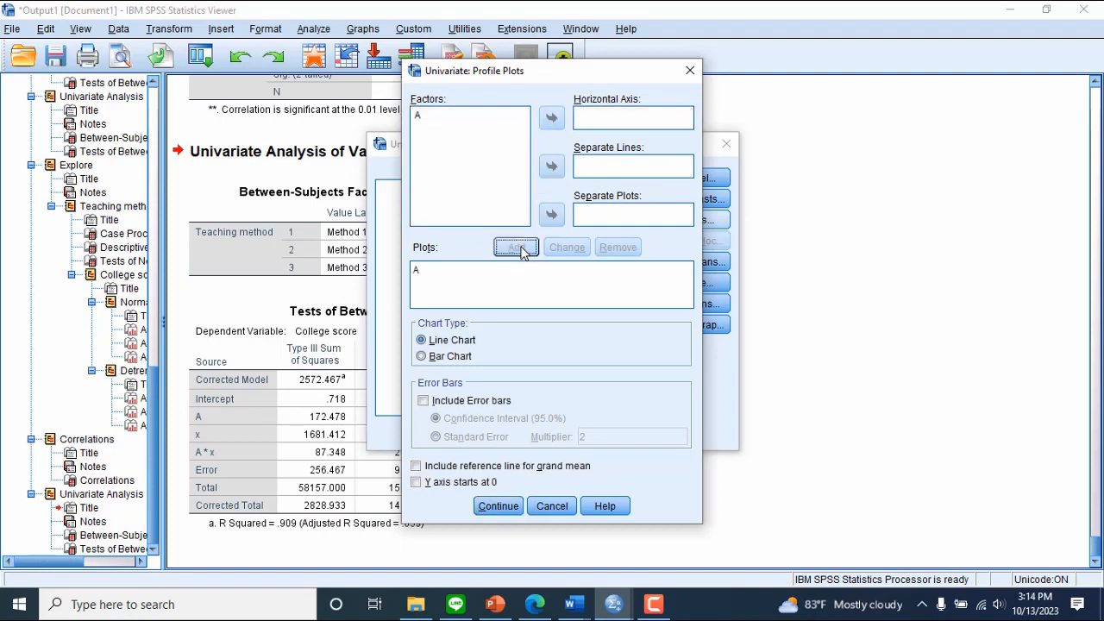
left_click(423, 401)
left_click(435, 436)
left_click(498, 506)
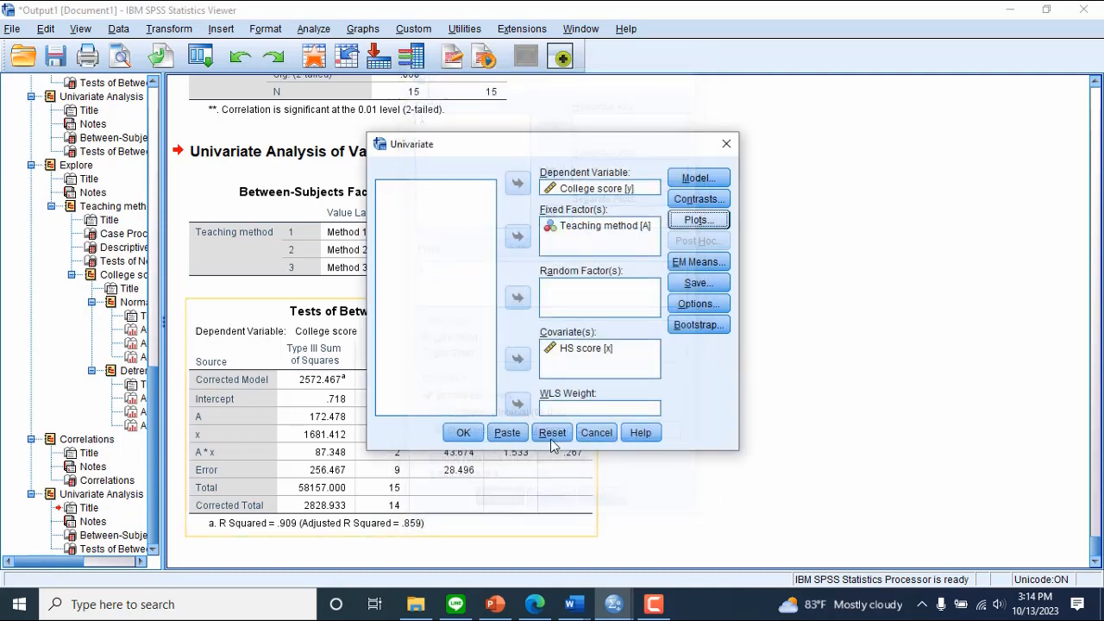
- Request descriptive statistics, estimates of effect size and homogeneity tests, and run the univariate analysis
left_click(699, 304)
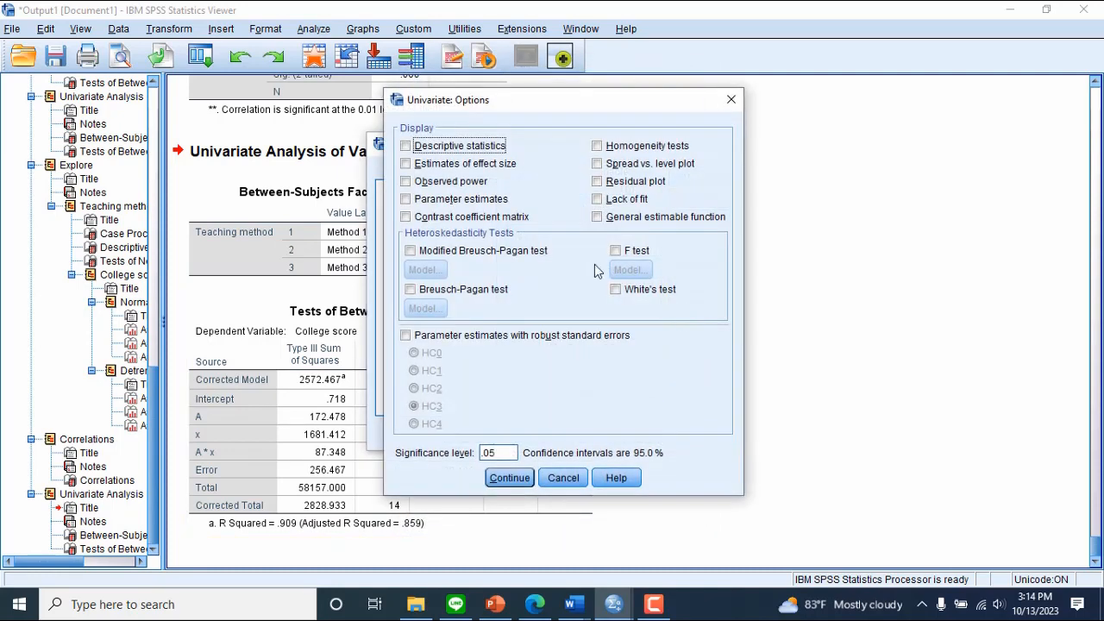
left_click(406, 147)
left_click(406, 164)
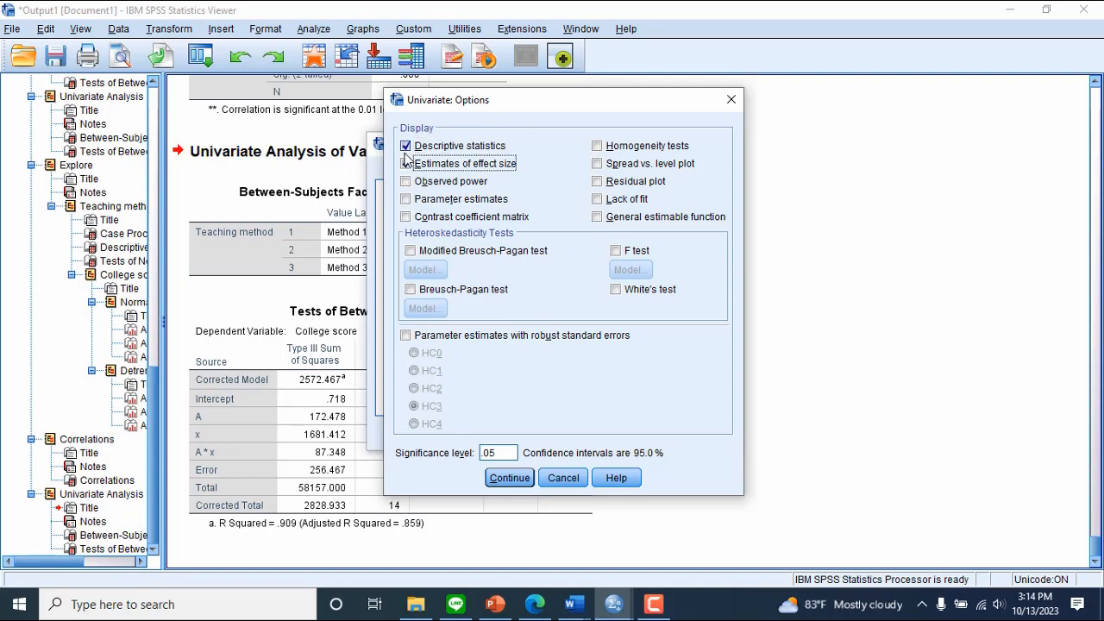
left_click(597, 147)
left_click(509, 478)
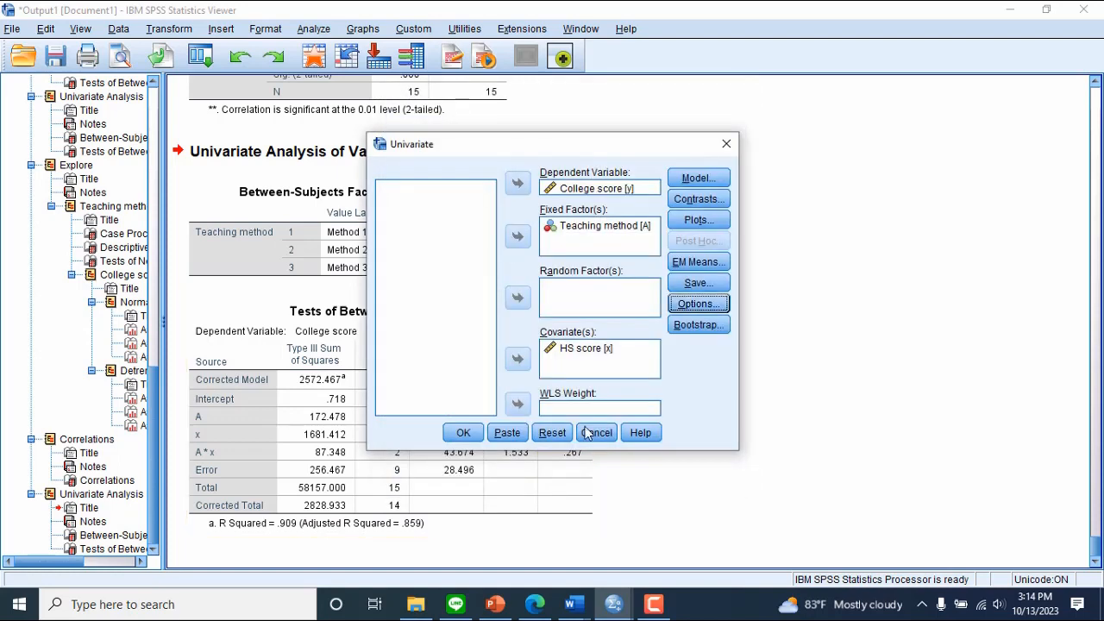
left_click(465, 433)
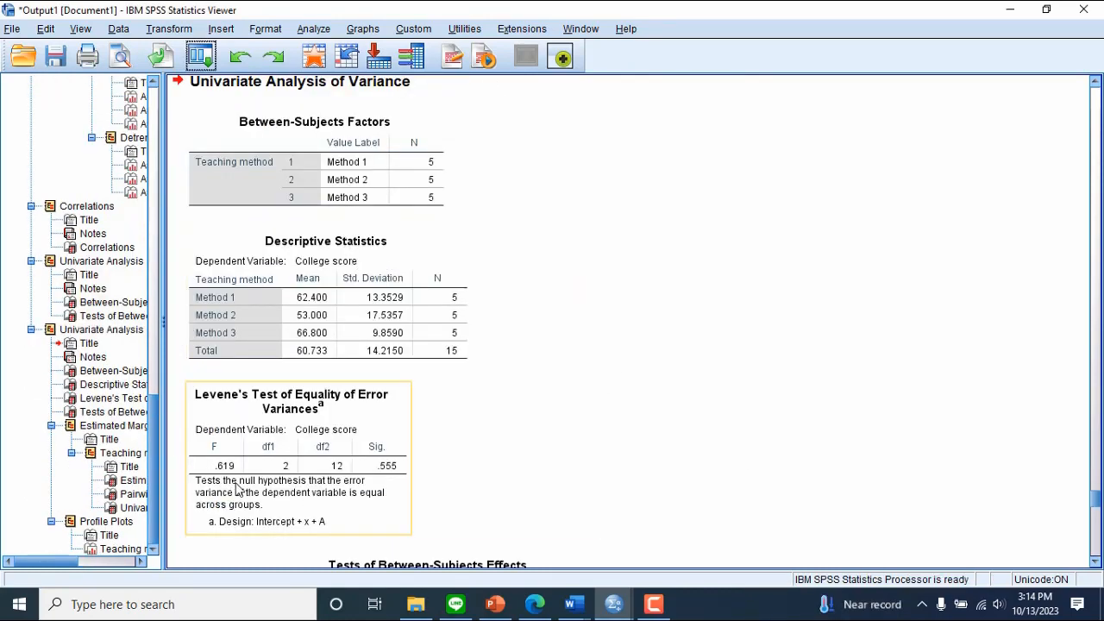
- Examine the ANCOVA output from Levene's test and the between-subjects effects through the pairwise comparisons to the profile plot of College score
scroll(225, 407, "down", 2)
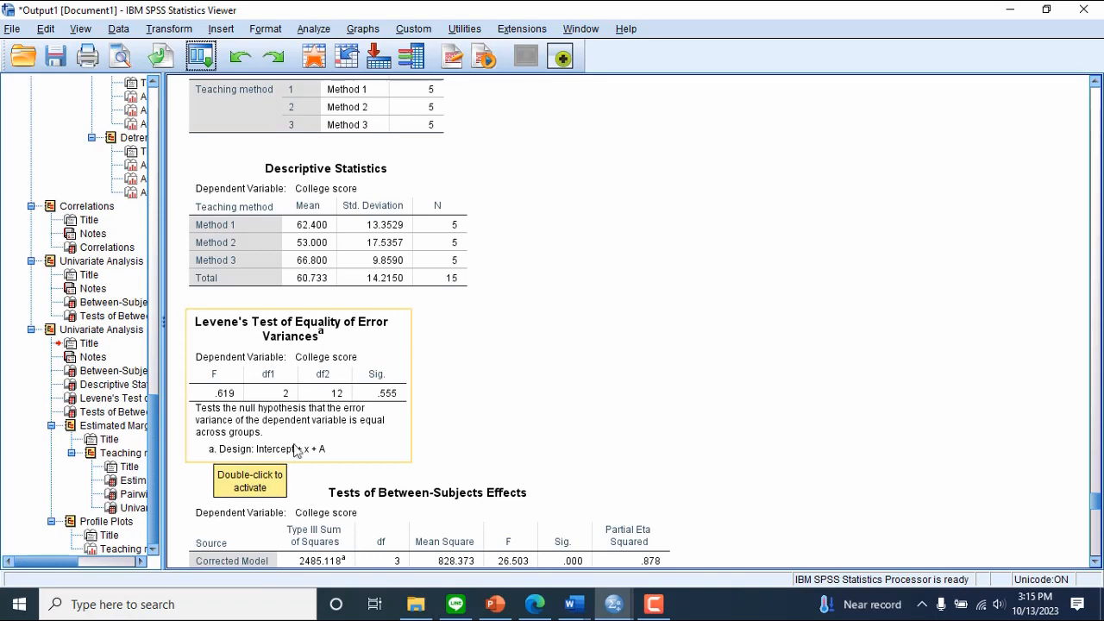
scroll(345, 444, "down", 4)
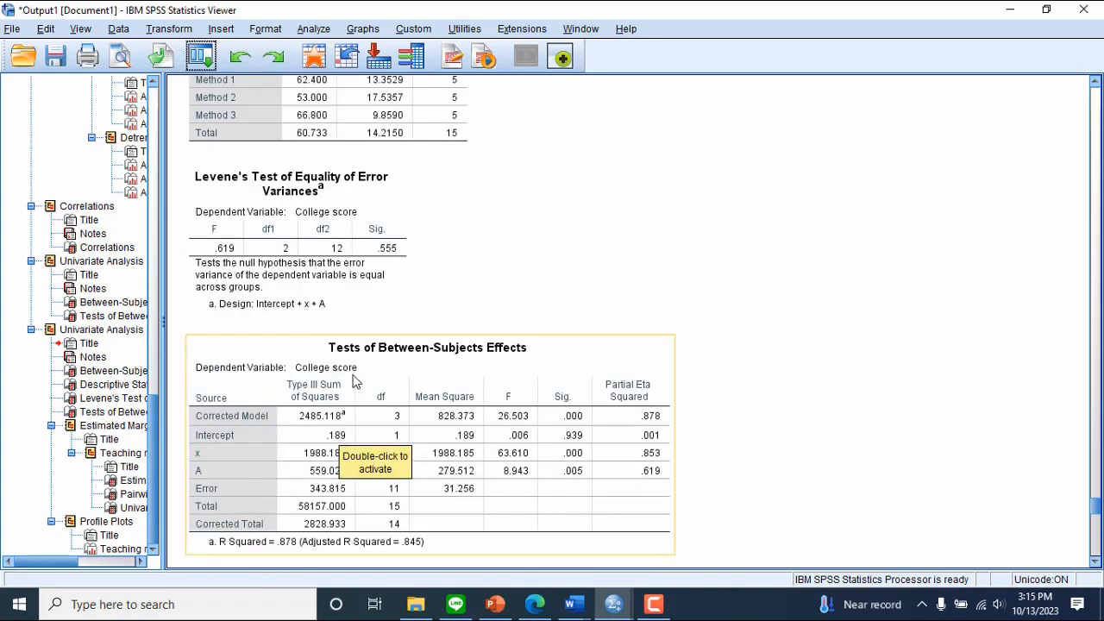
scroll(362, 369, "down", 2)
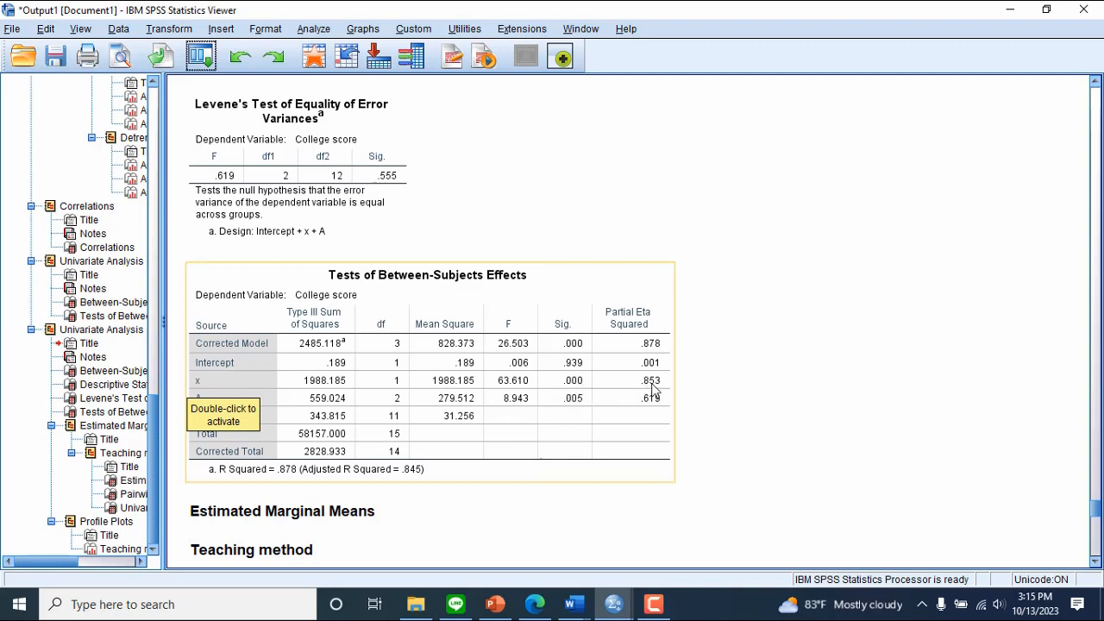
scroll(392, 302, "down", 6)
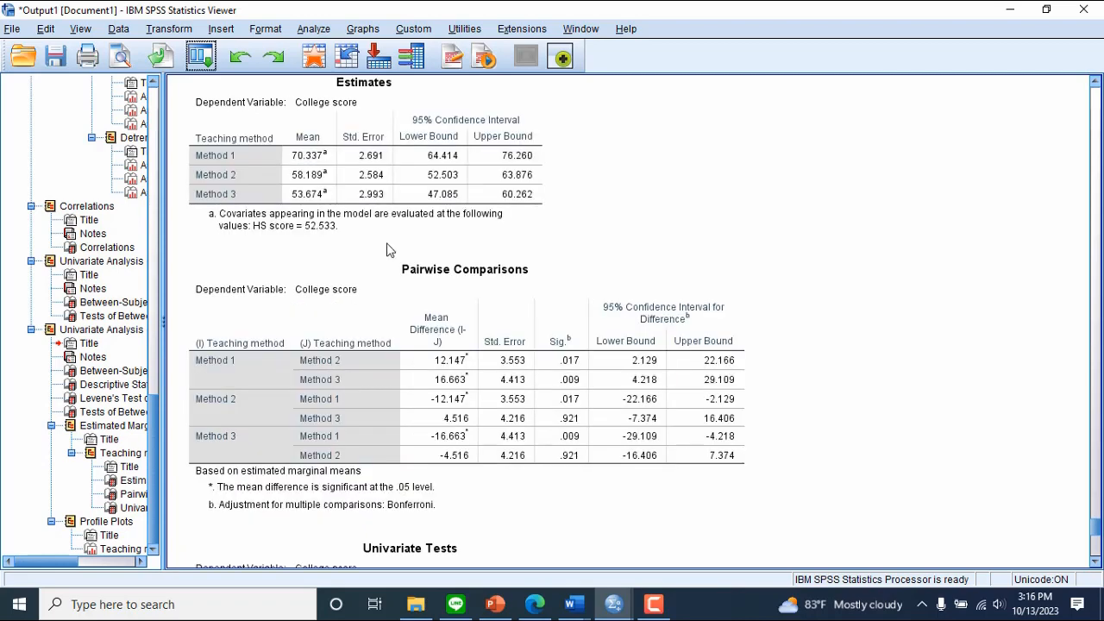
scroll(386, 248, "down", 1)
left_click(385, 249)
scroll(327, 239, "down", 1)
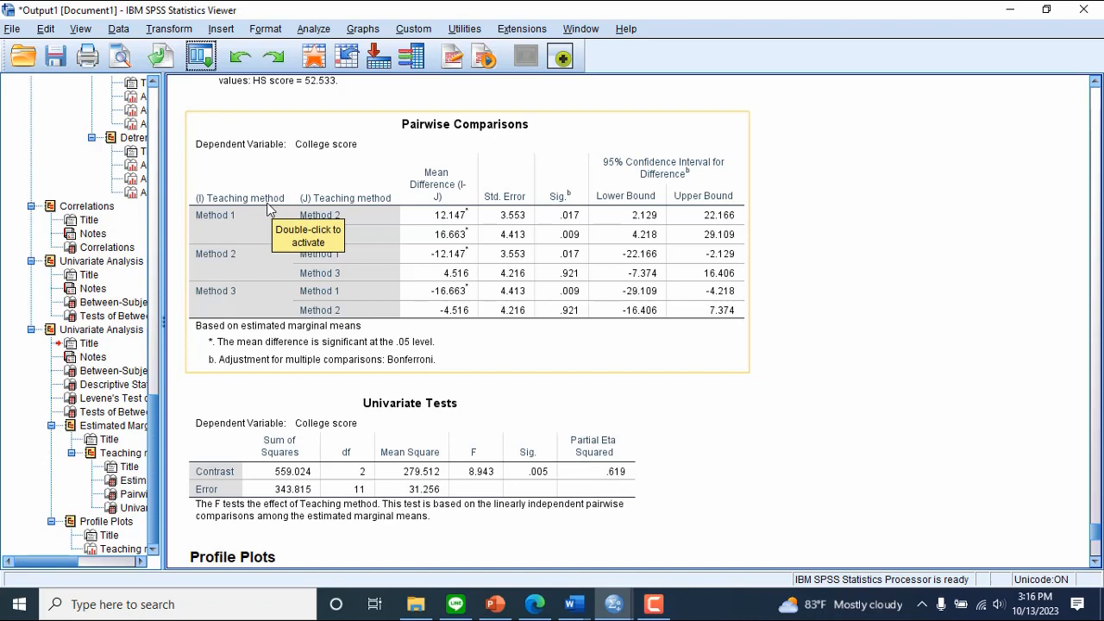
scroll(259, 315, "up", 1)
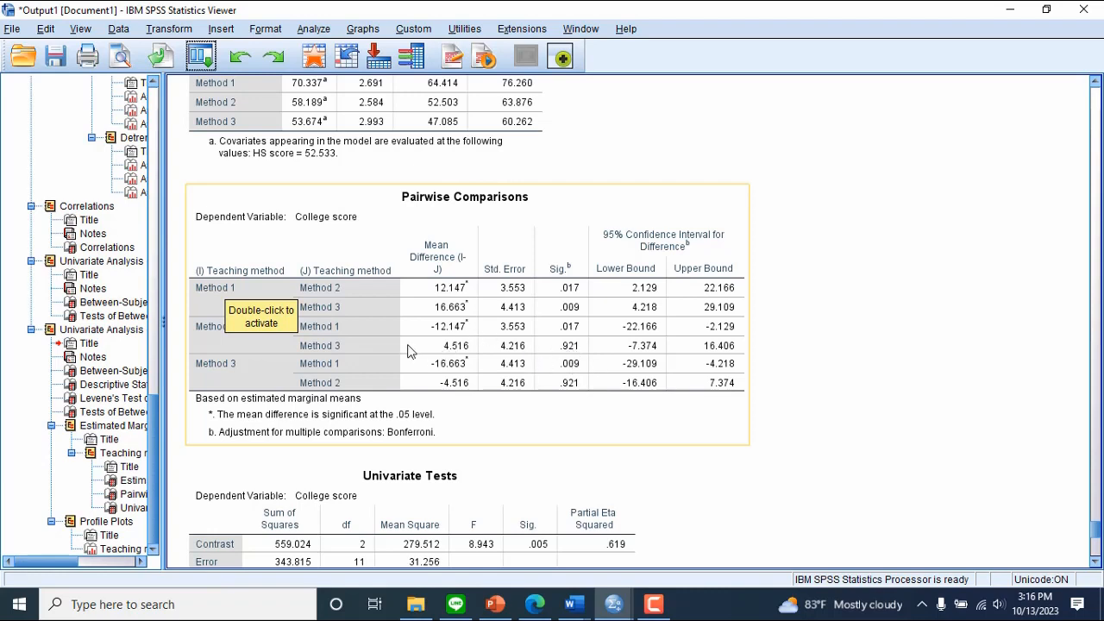
scroll(393, 343, "down", 2)
scroll(392, 343, "down", 12)
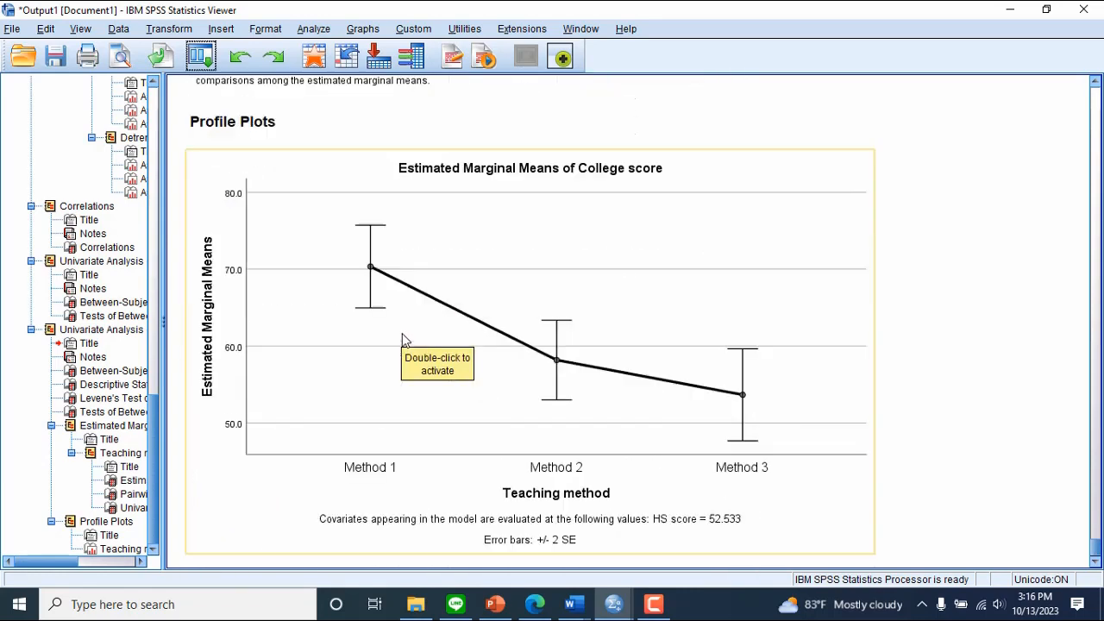
scroll(404, 340, "down", 1)
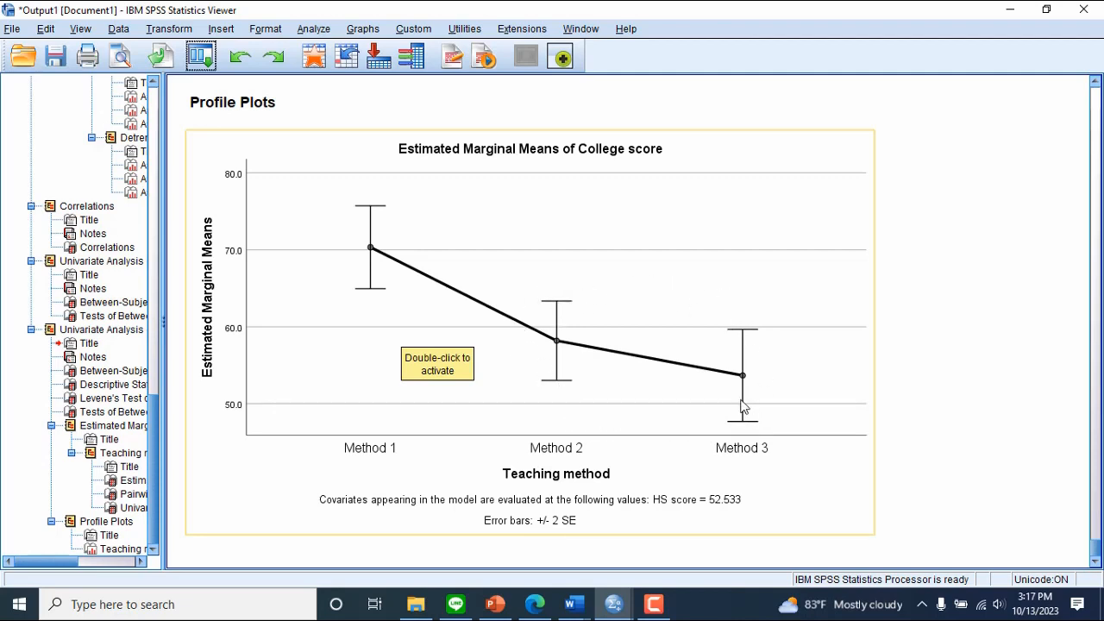
scroll(511, 417, "up", 4)
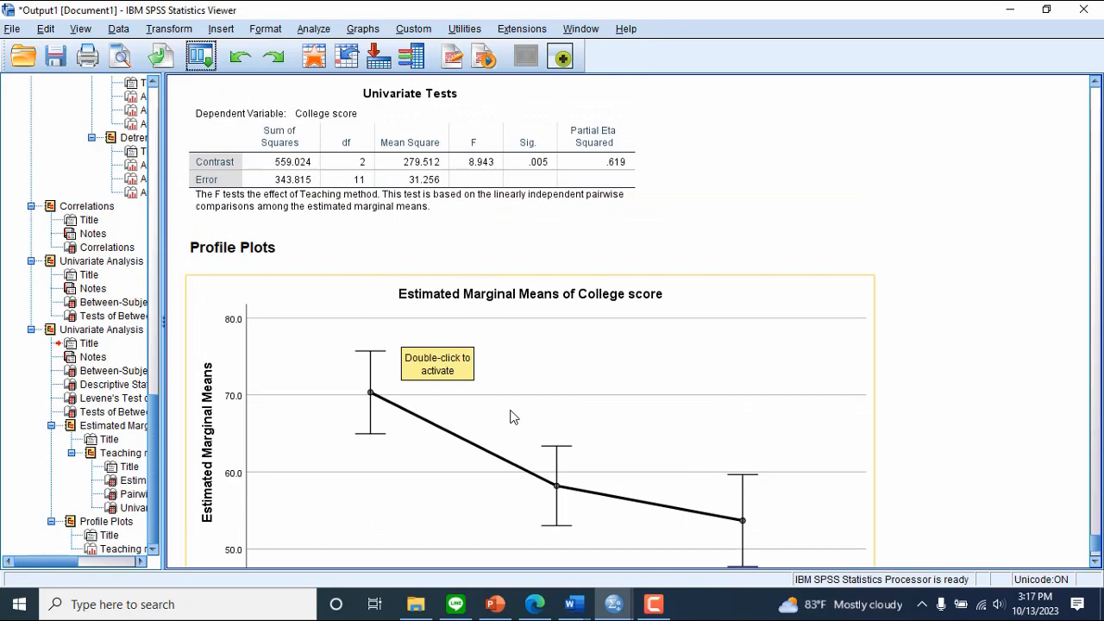